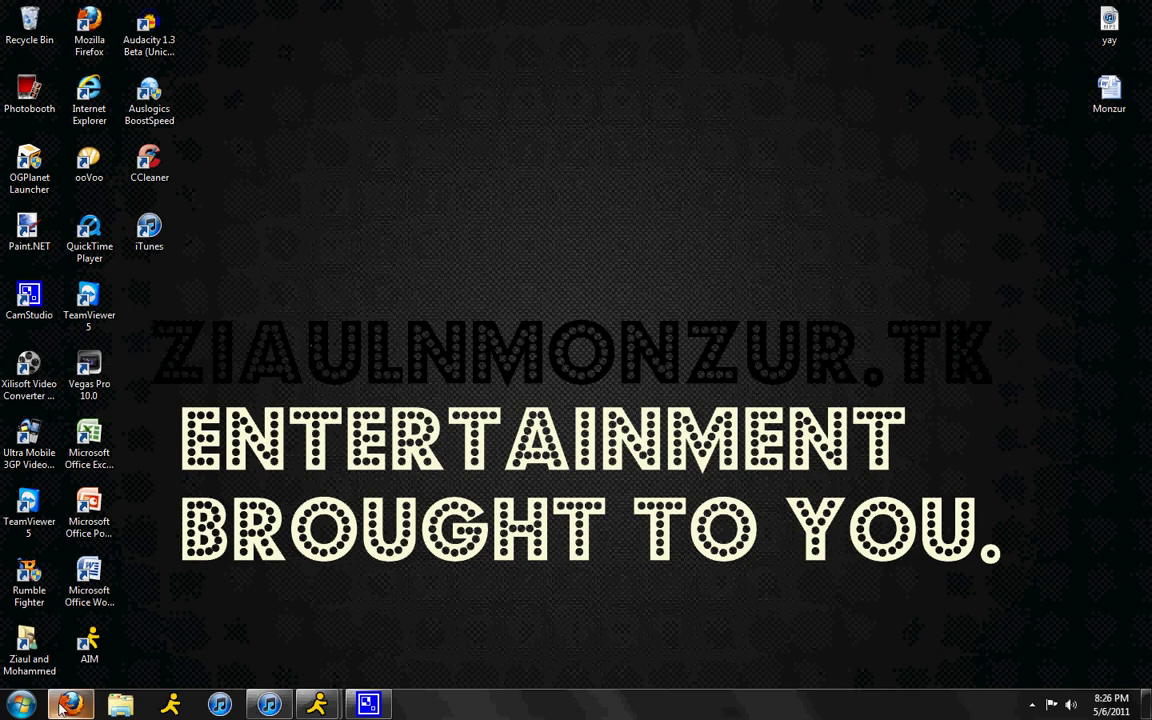
- Open the temporary files folder through the Run command %temp% and move its window toward the middle of the desktop
key("super")
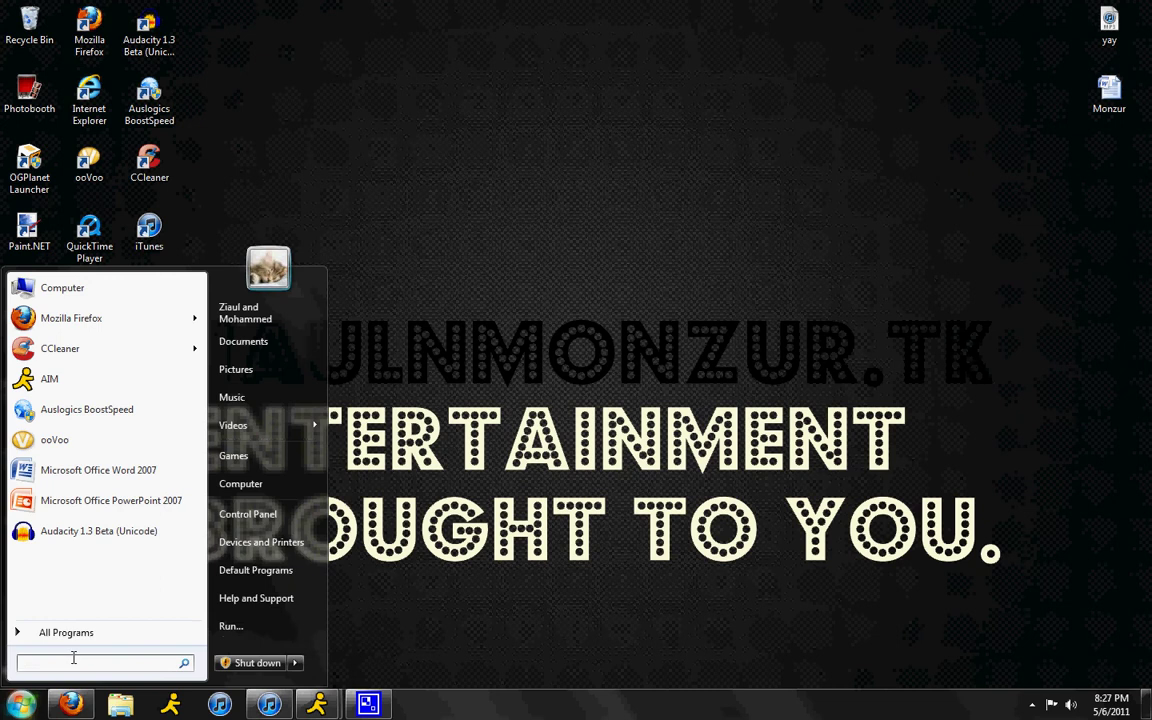
type("run")
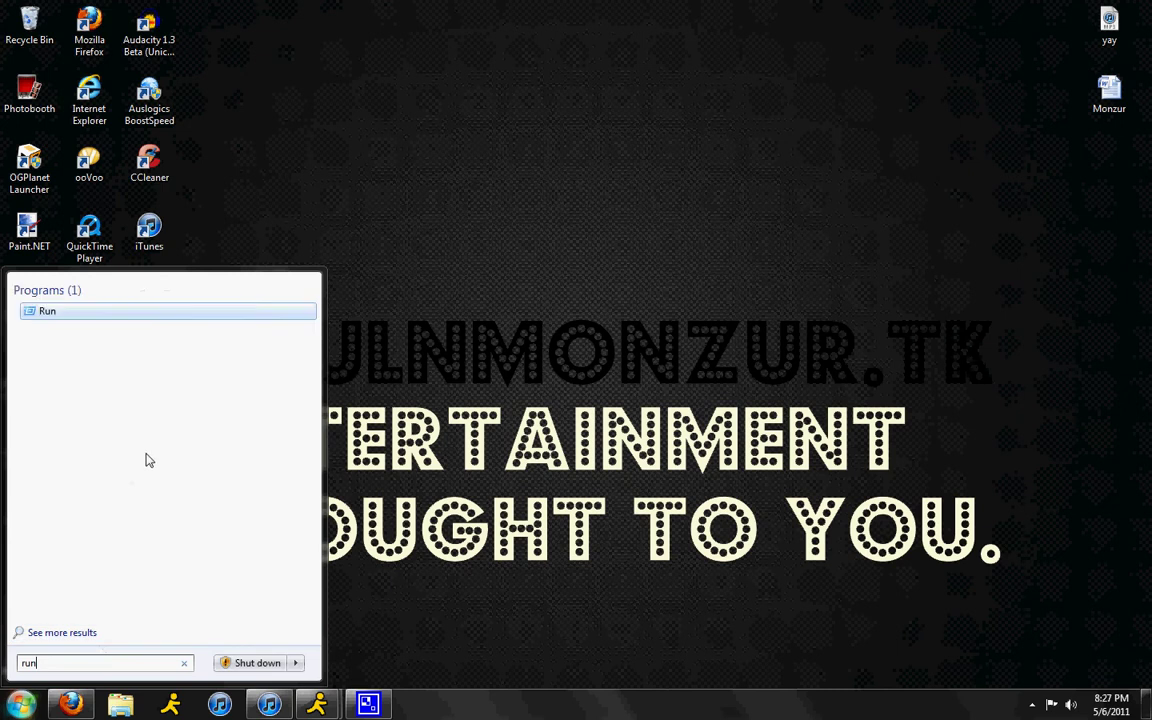
left_click(55, 318)
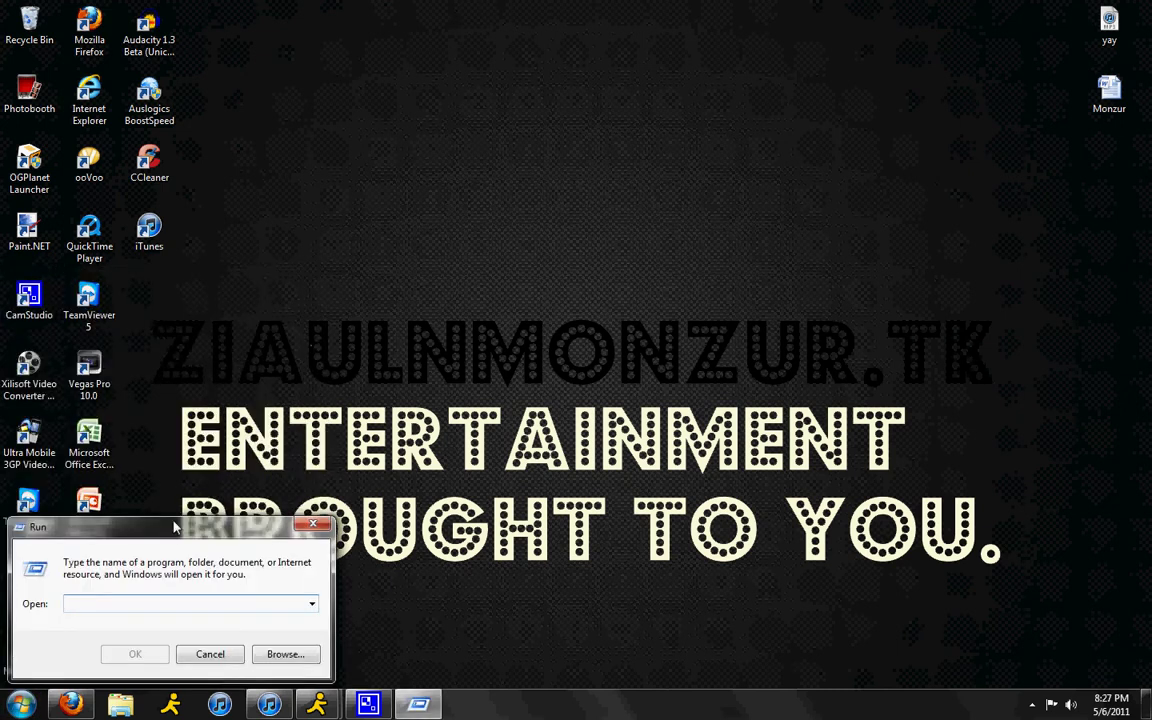
type("%temp%")
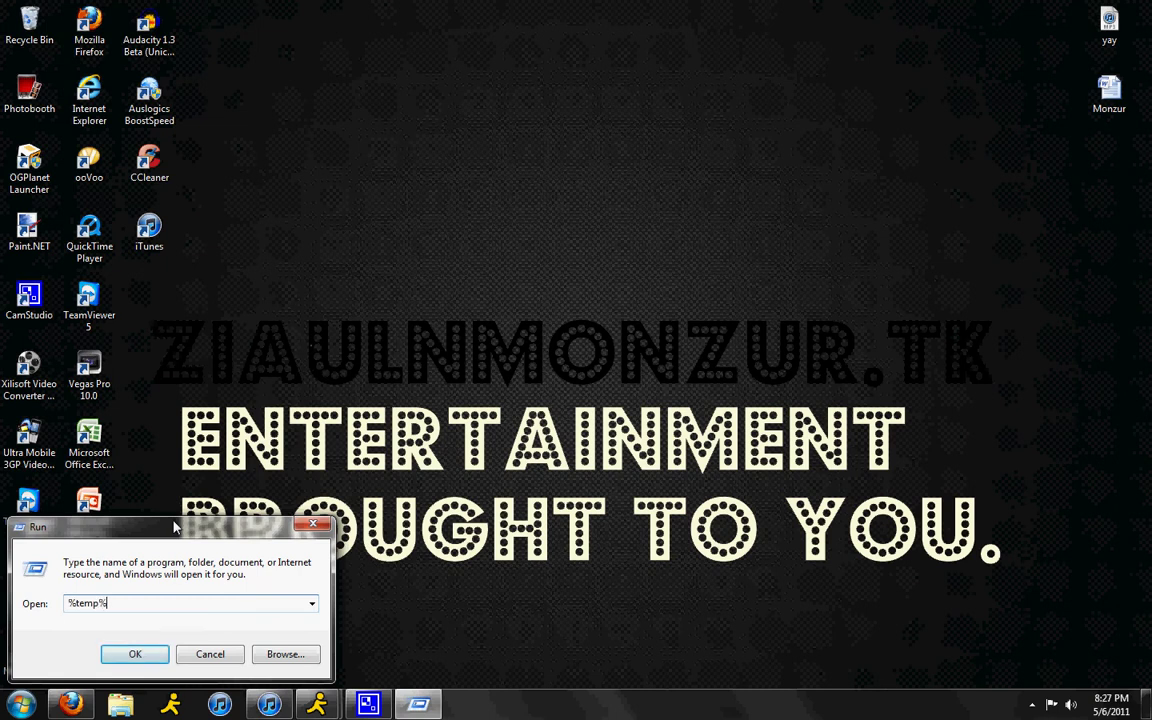
key("Return")
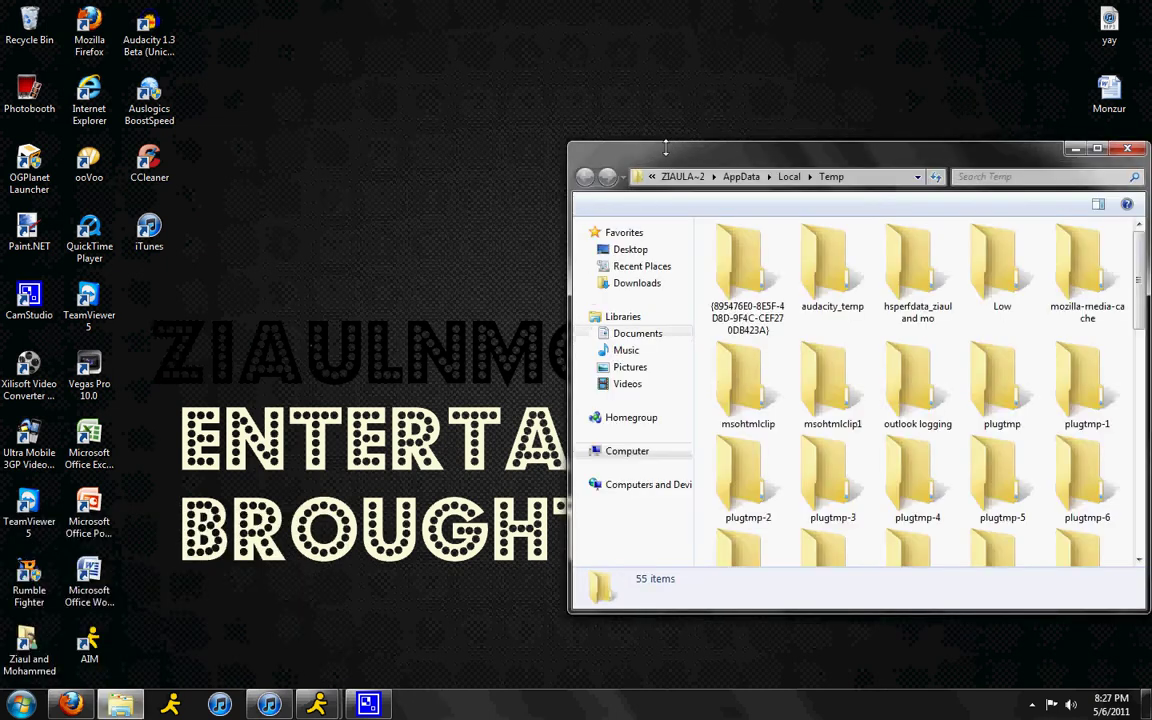
left_click_drag(634, 155, 290, 116)
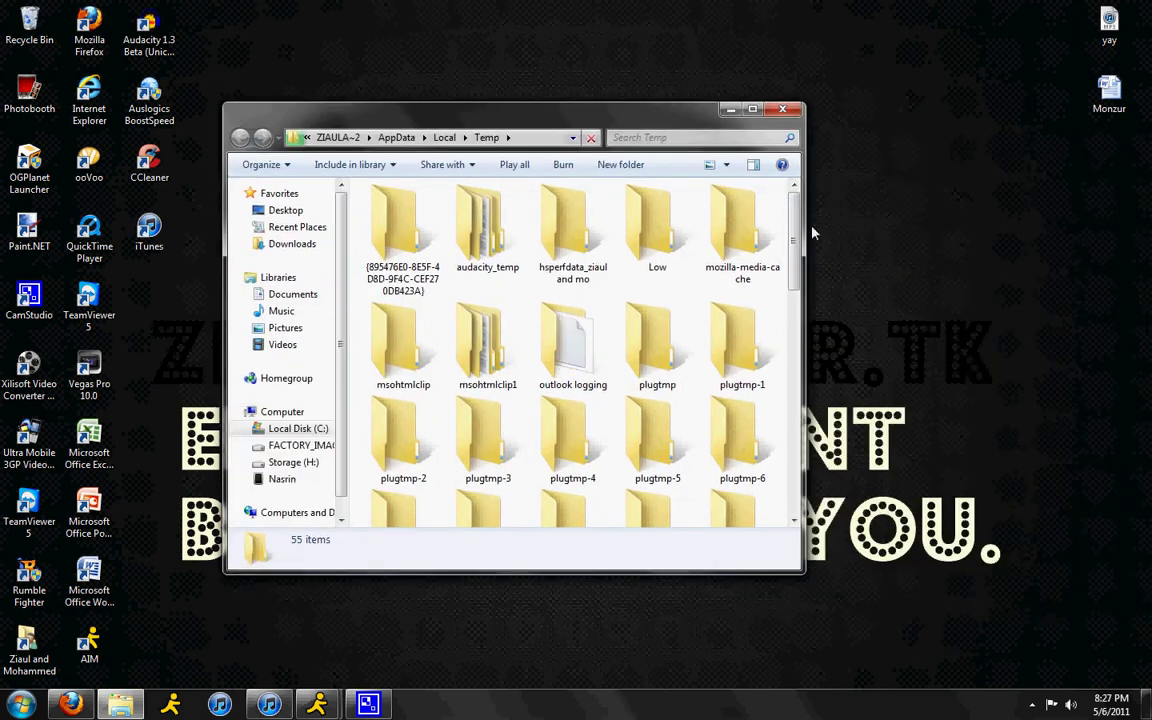
- Delete all items in the Temp folder, skipping every file that is in use, and close the folder
scroll(790, 298, "down", 1)
scroll(703, 346, "down", 5)
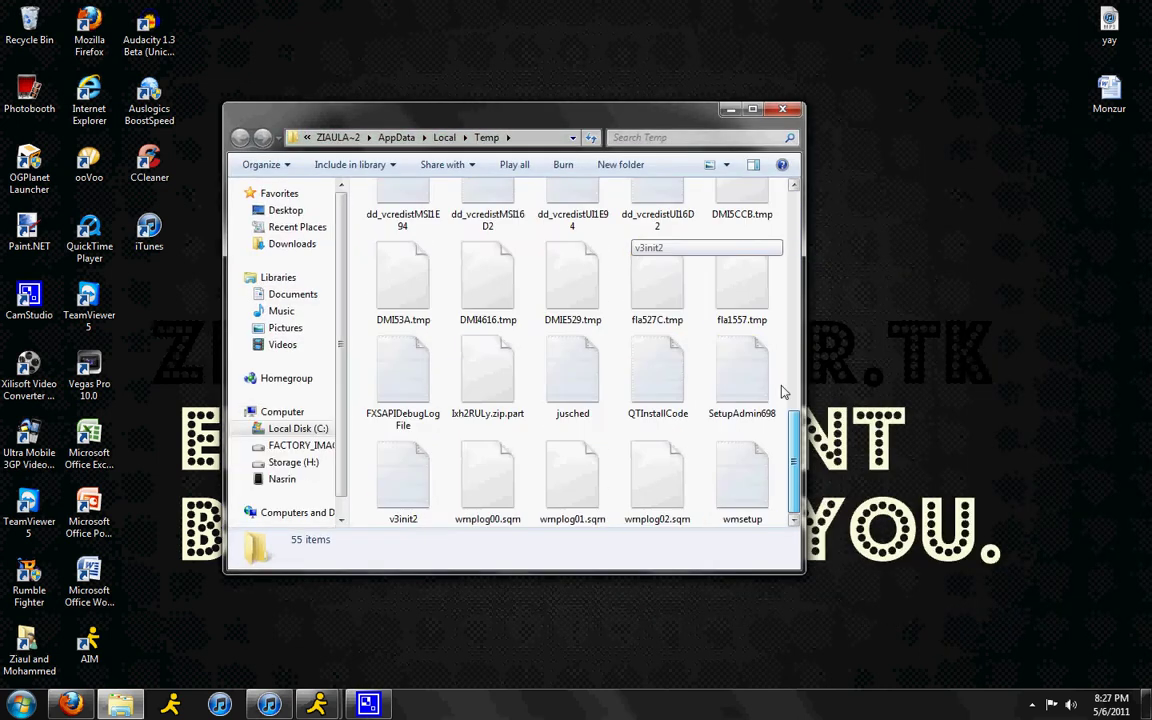
scroll(703, 346, "up", 8)
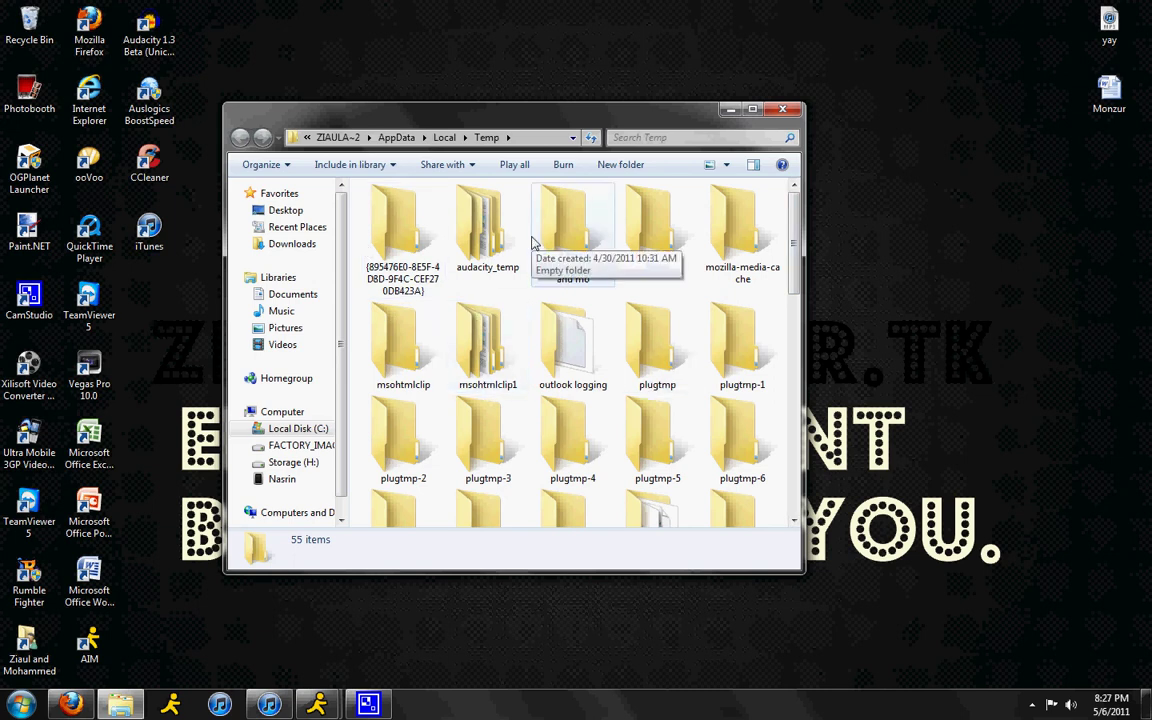
key("ctrl+a")
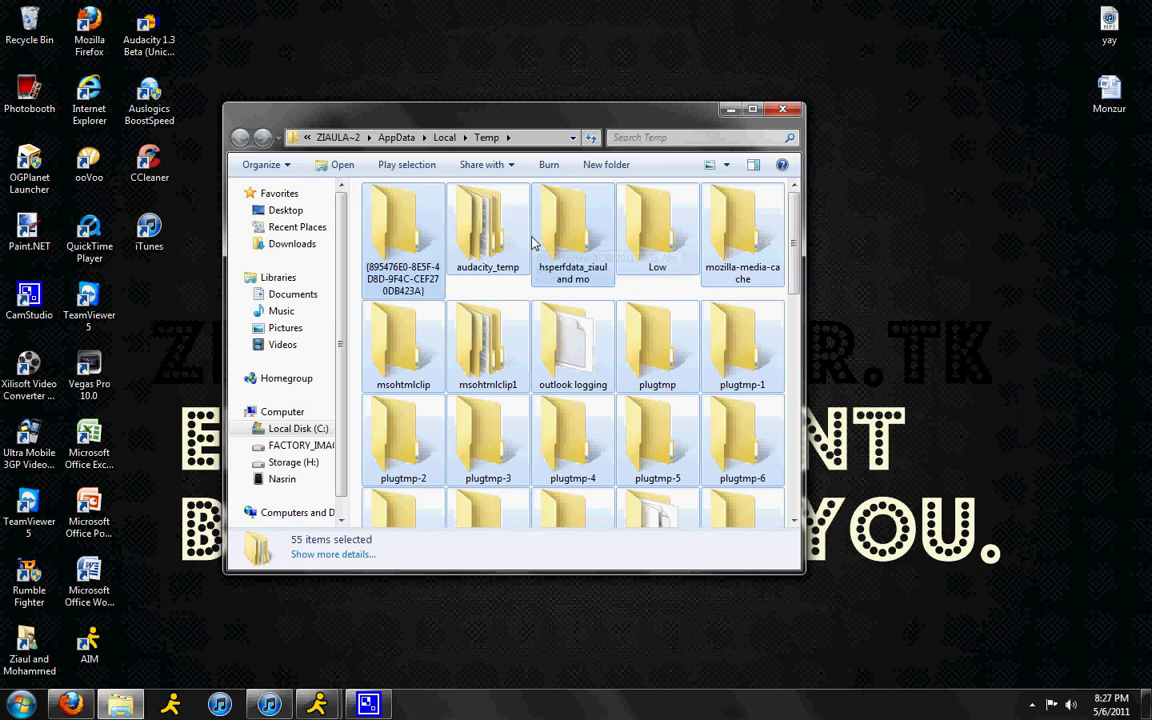
key("Delete")
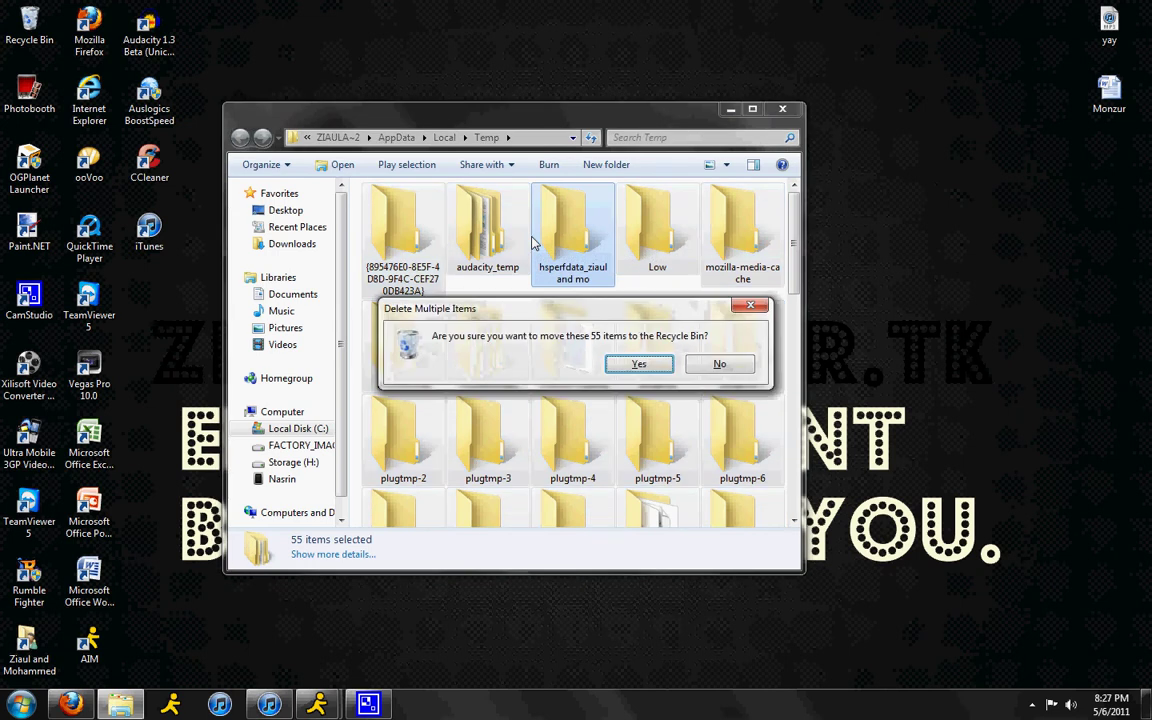
key("Return")
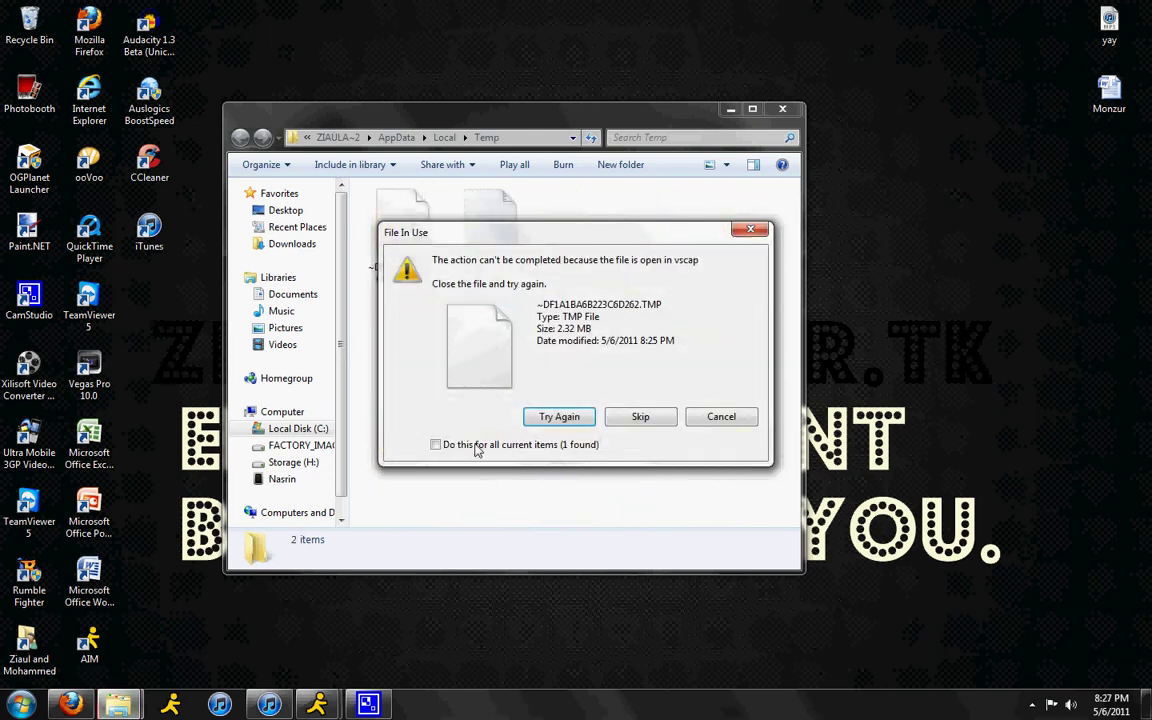
left_click(435, 444)
left_click(627, 418)
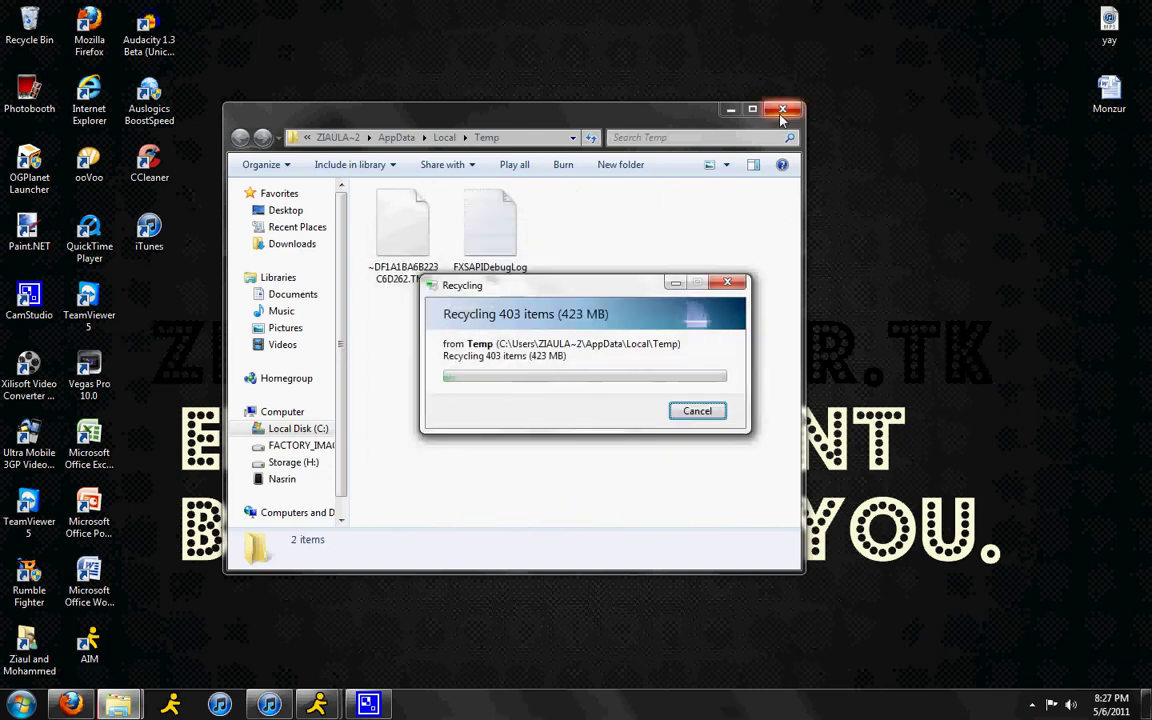
left_click(782, 108)
- Open the Windows Prefetch folder through the Run command prefetch, granting permanent access to it
left_click(8, 710)
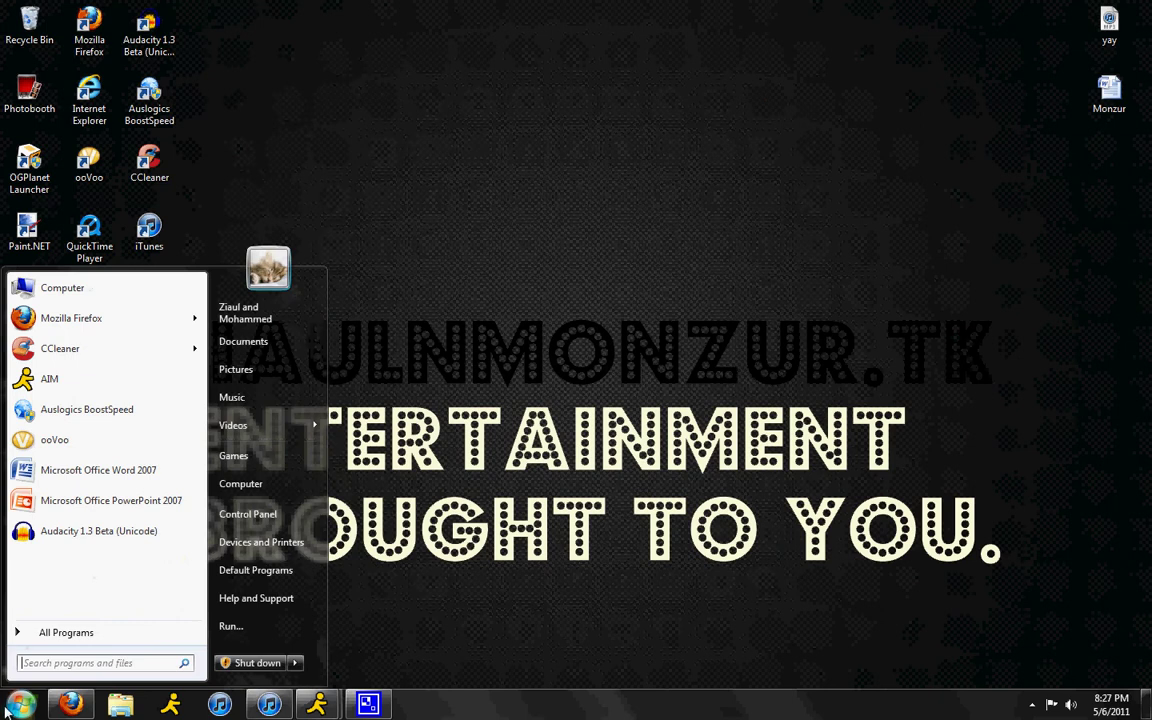
type("ru")
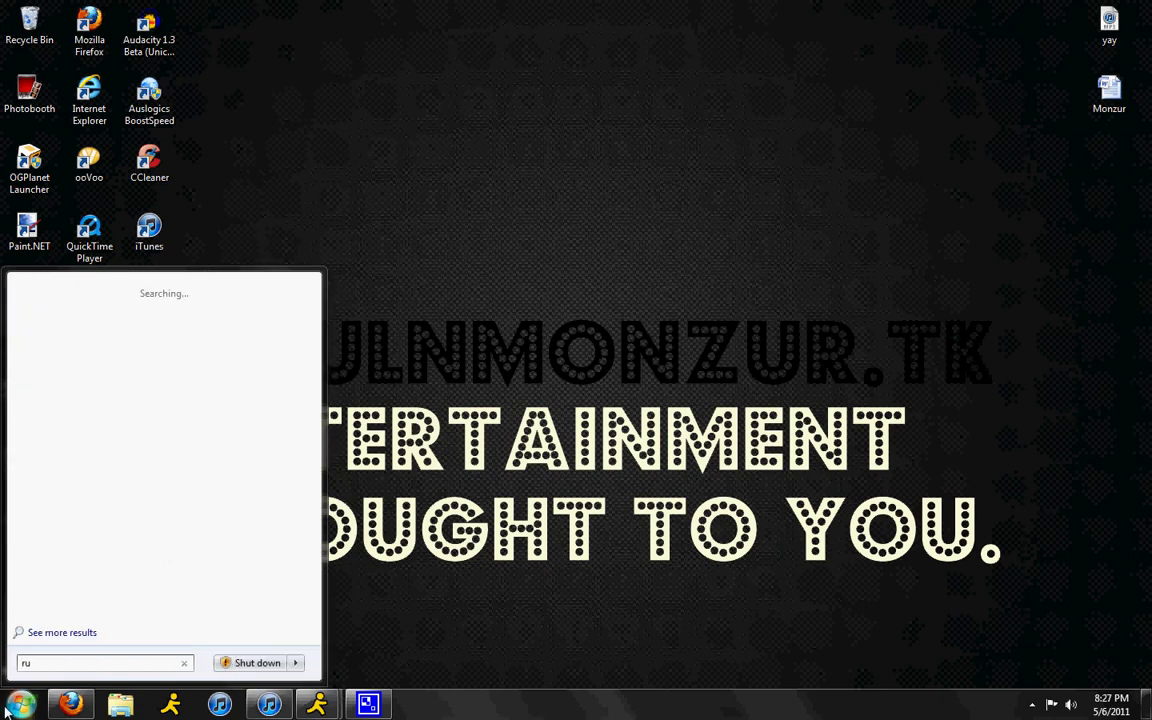
type("n")
key("Return")
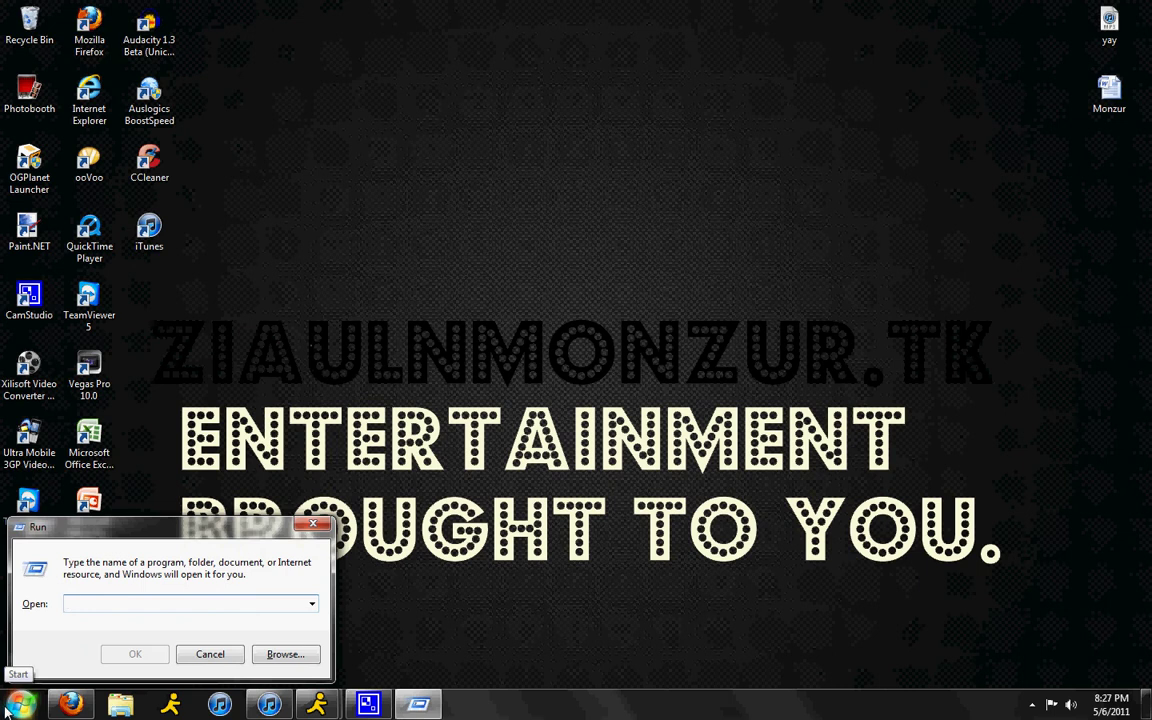
type("prefetch")
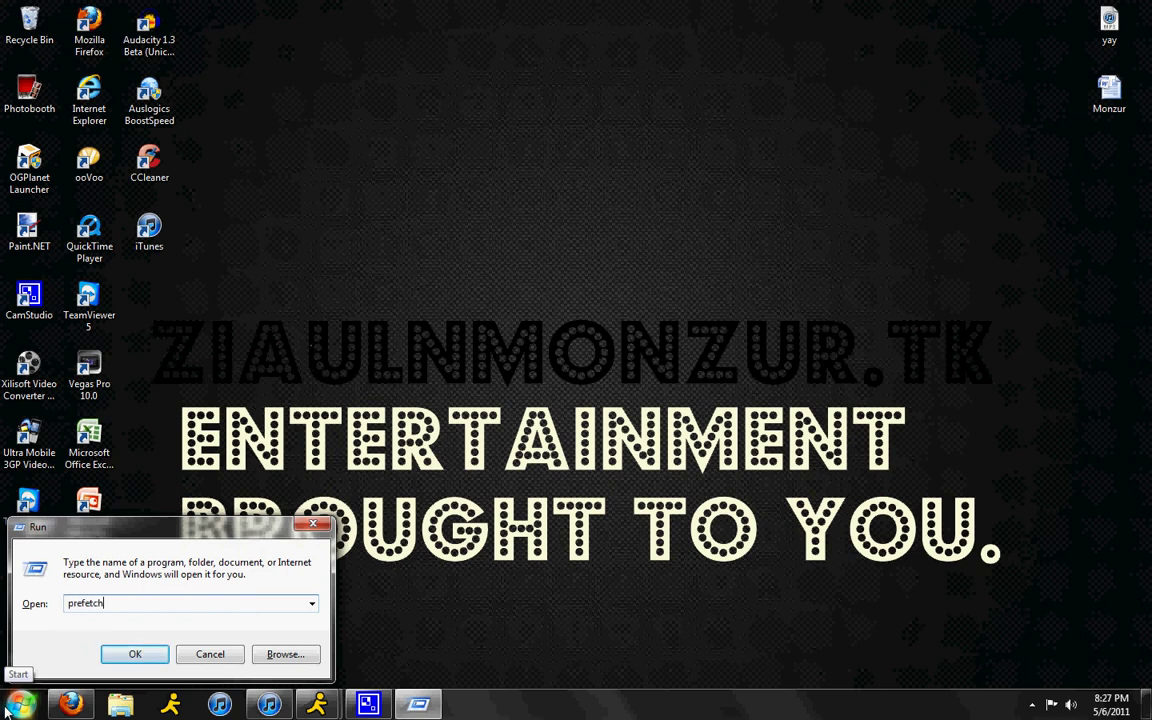
key("Return")
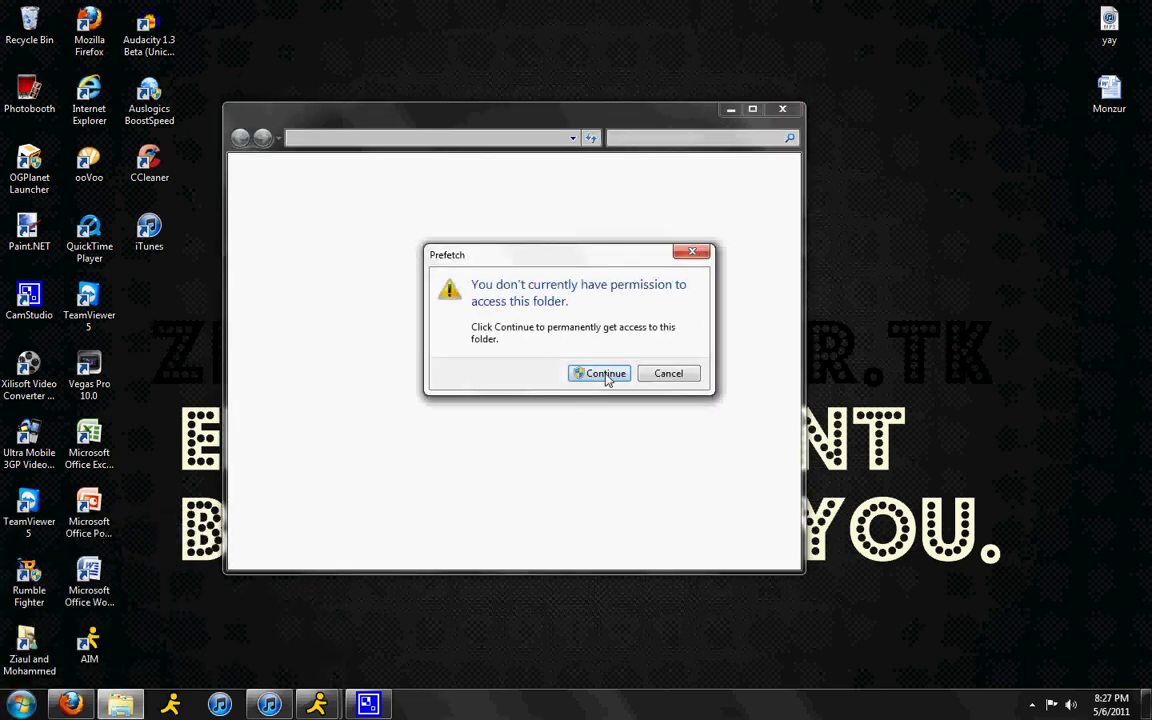
left_click(605, 373)
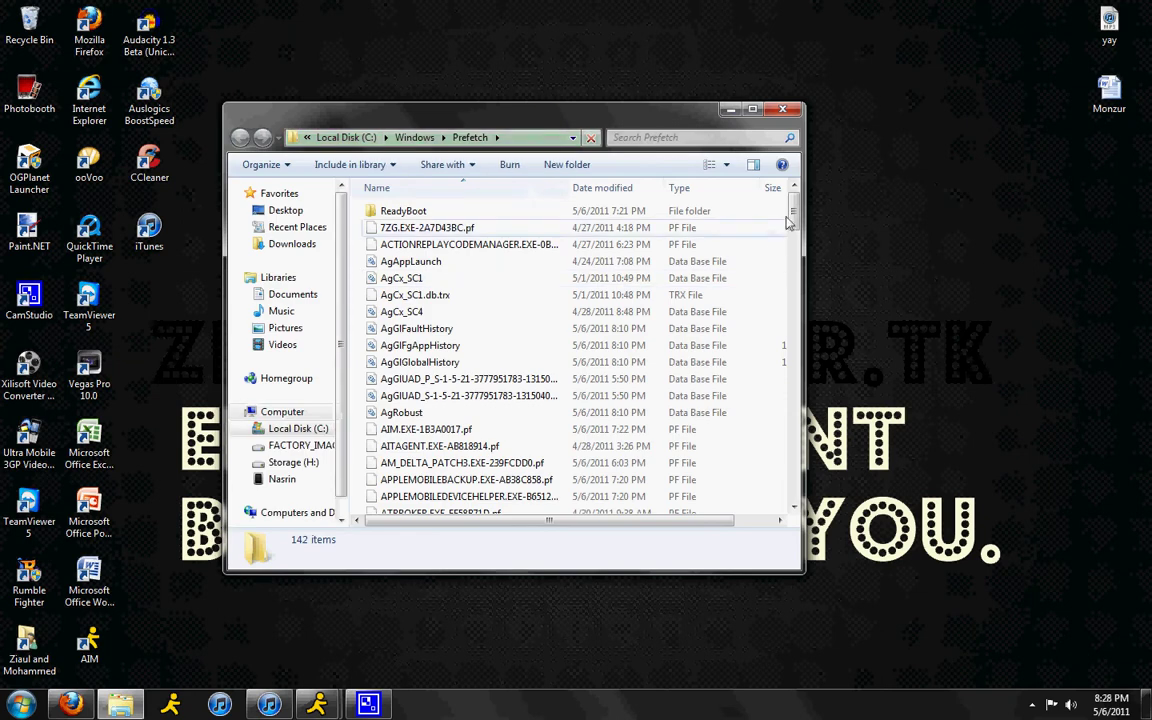
- Delete all files in the Prefetch folder and close the folder
left_click_drag(794, 220, 771, 193)
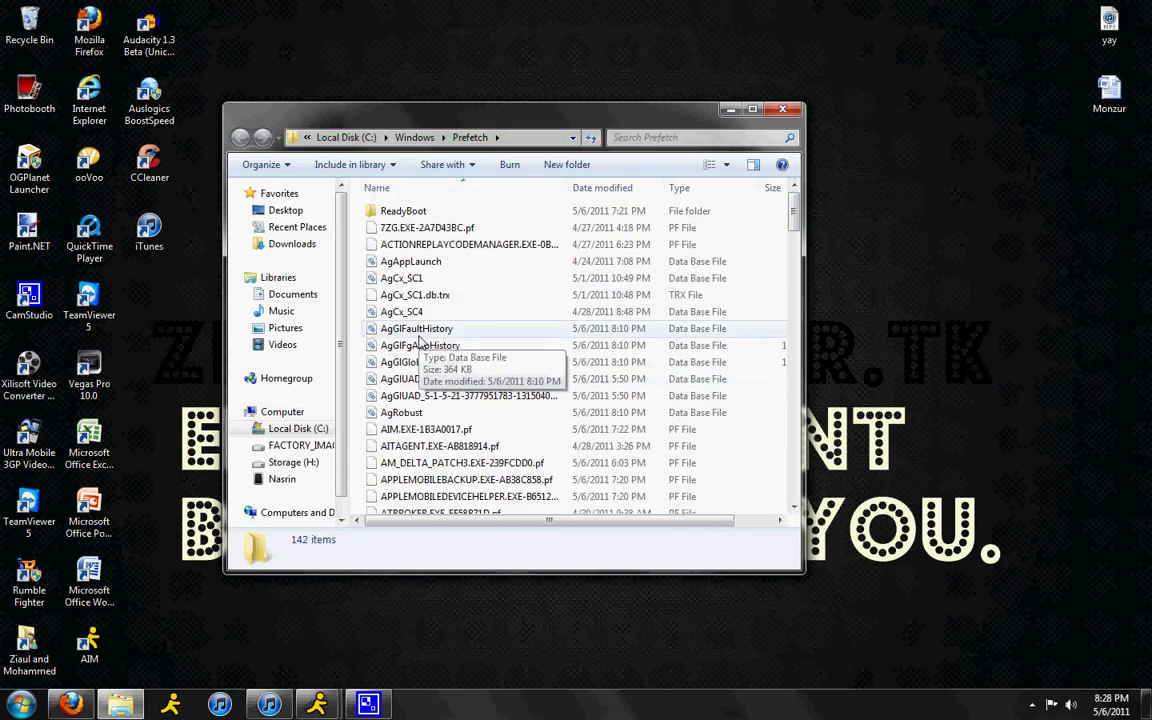
key("ctrl+a")
key("Delete")
key("Return")
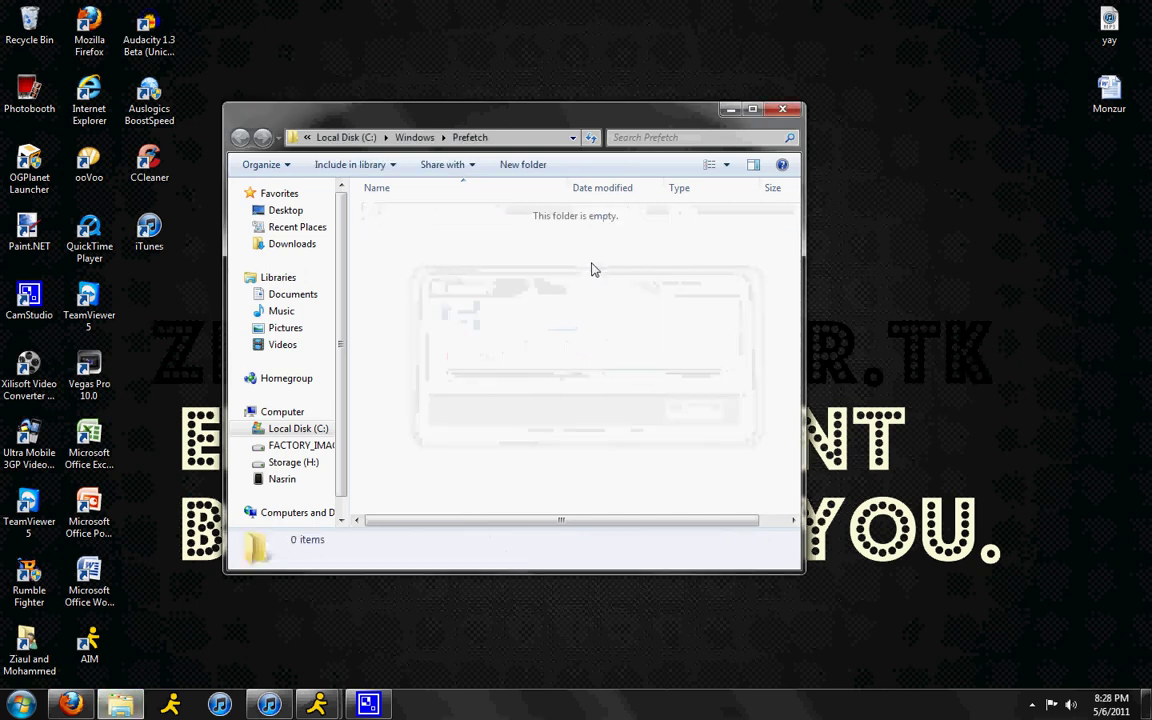
left_click(788, 111)
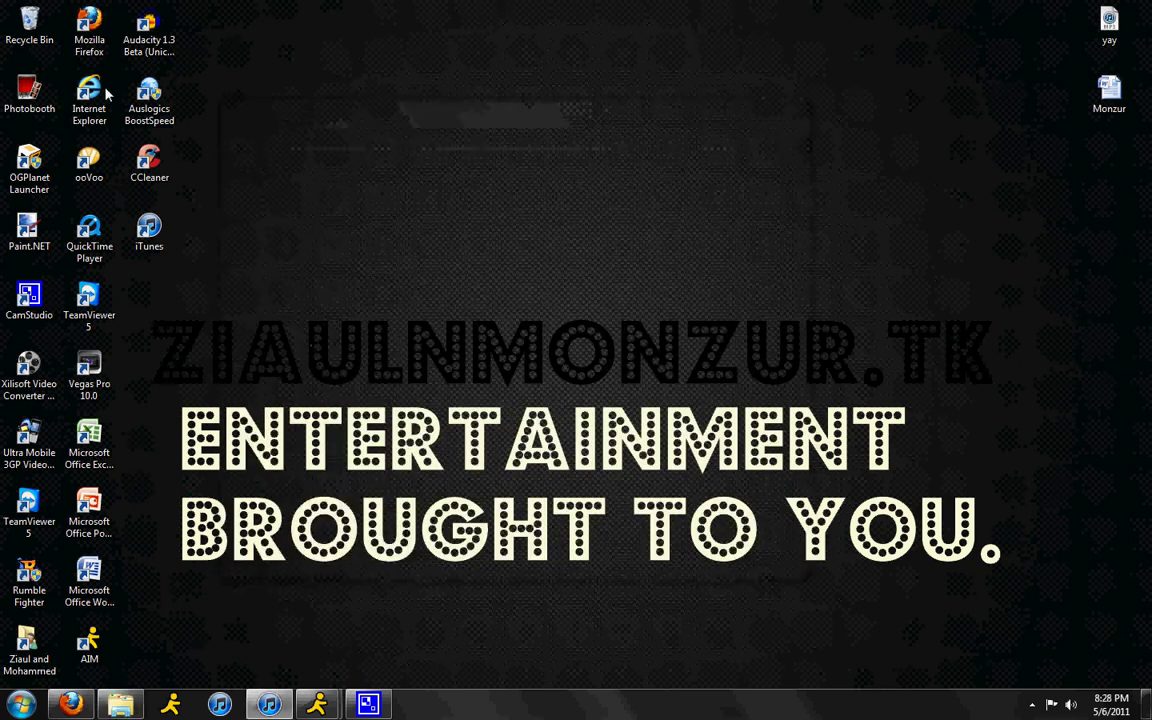
- Empty the Recycle Bin, permanently deleting all of its items
right_click(46, 29)
left_click(58, 57)
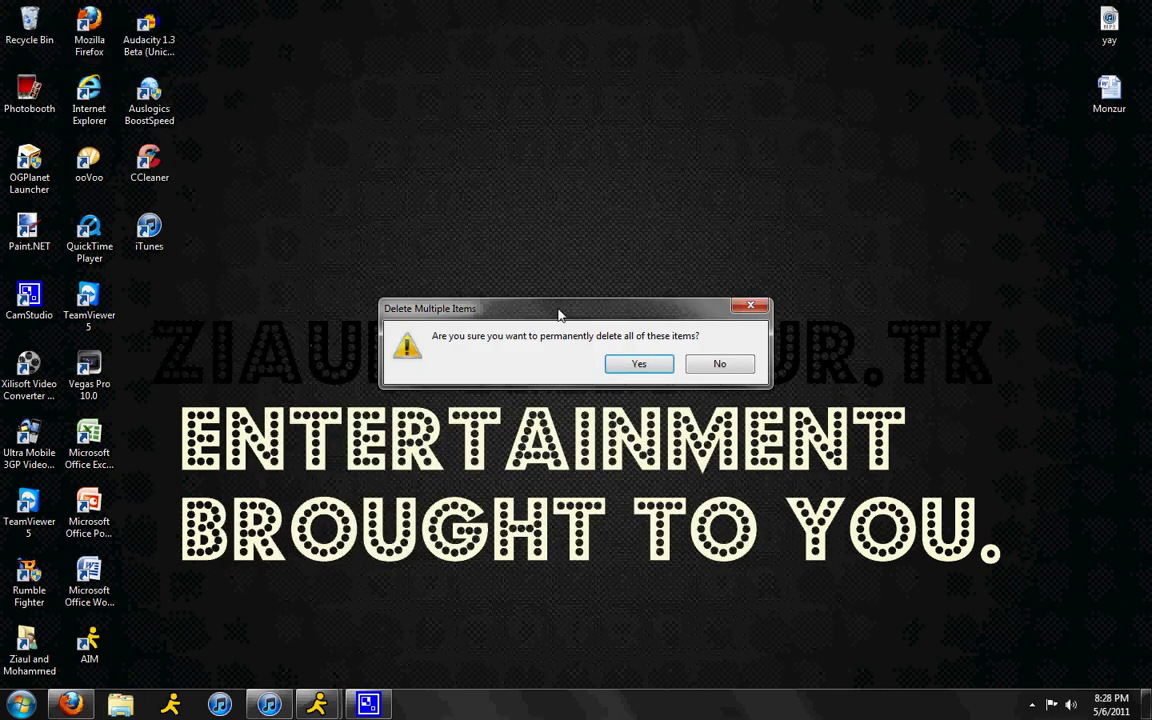
left_click(634, 361)
left_click(620, 370)
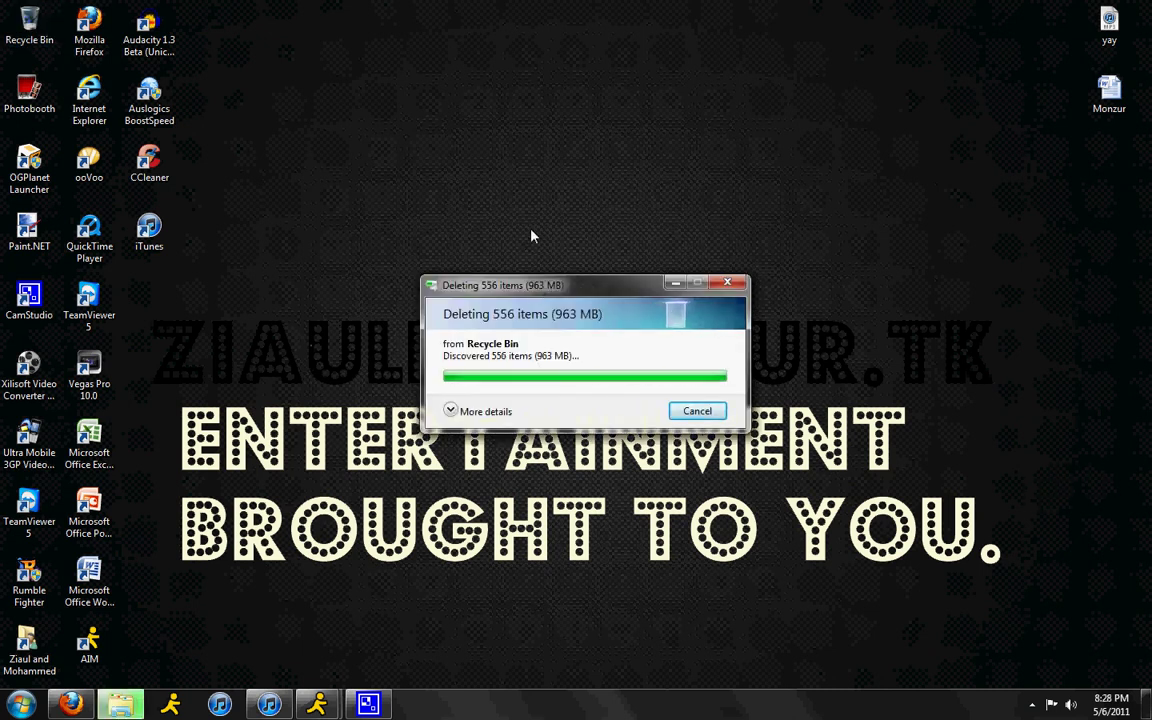
- Launch CCleaner from the desktop and run the cleaner with its preselected Windows and application items
left_click(150, 175)
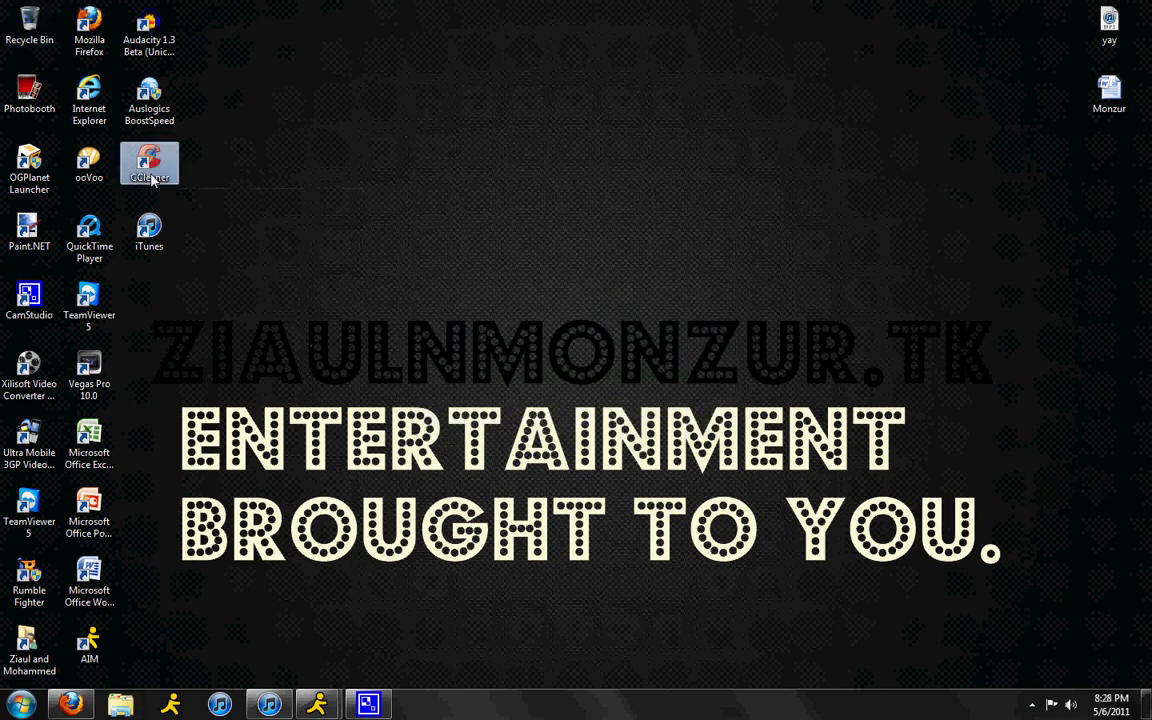
double_click(150, 175)
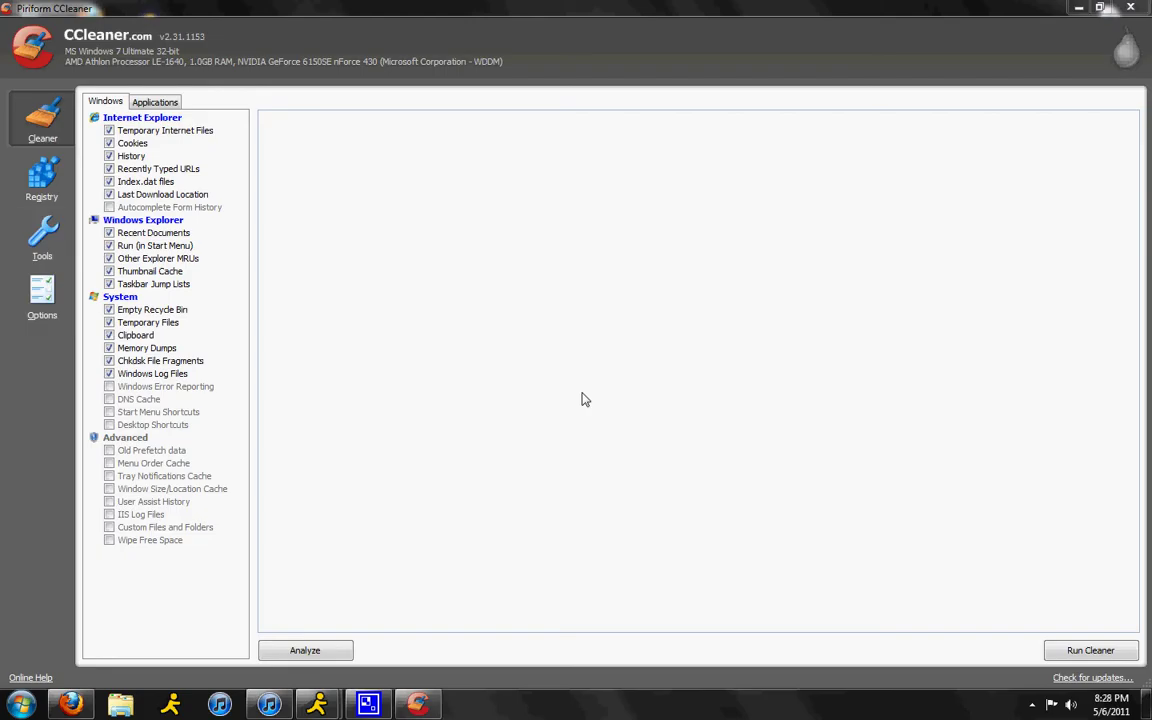
left_click(1100, 650)
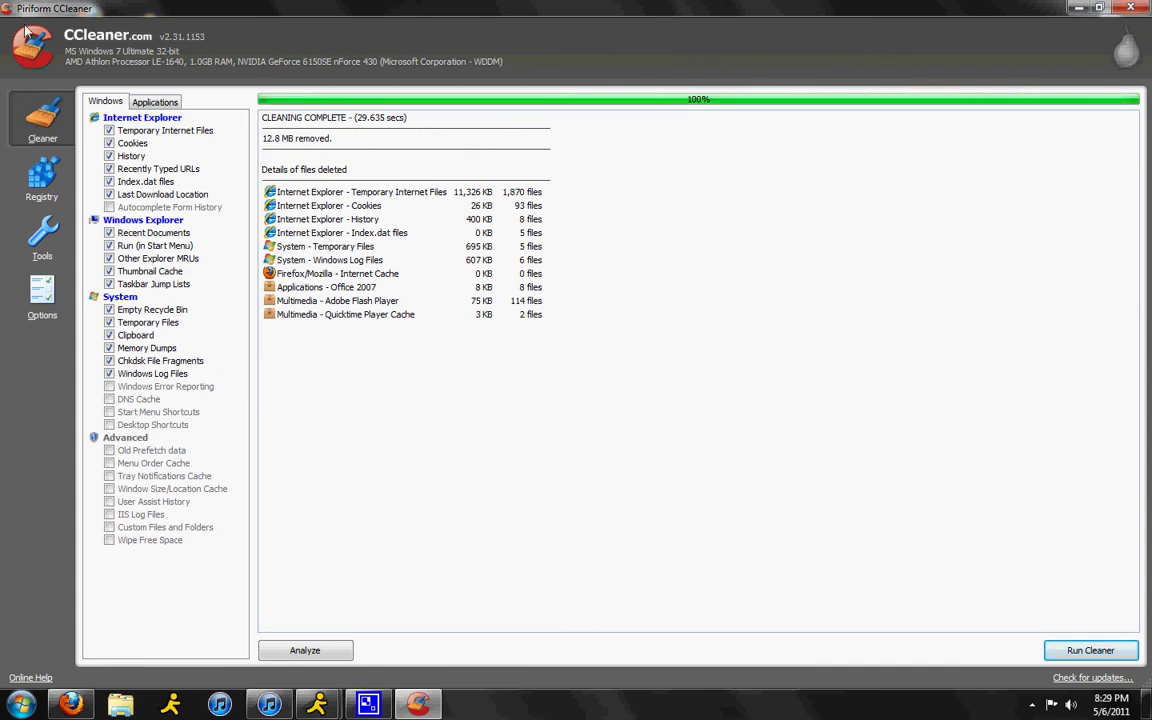
- Scan the registry for issues with all Registry Integrity categories included
left_click(42, 178)
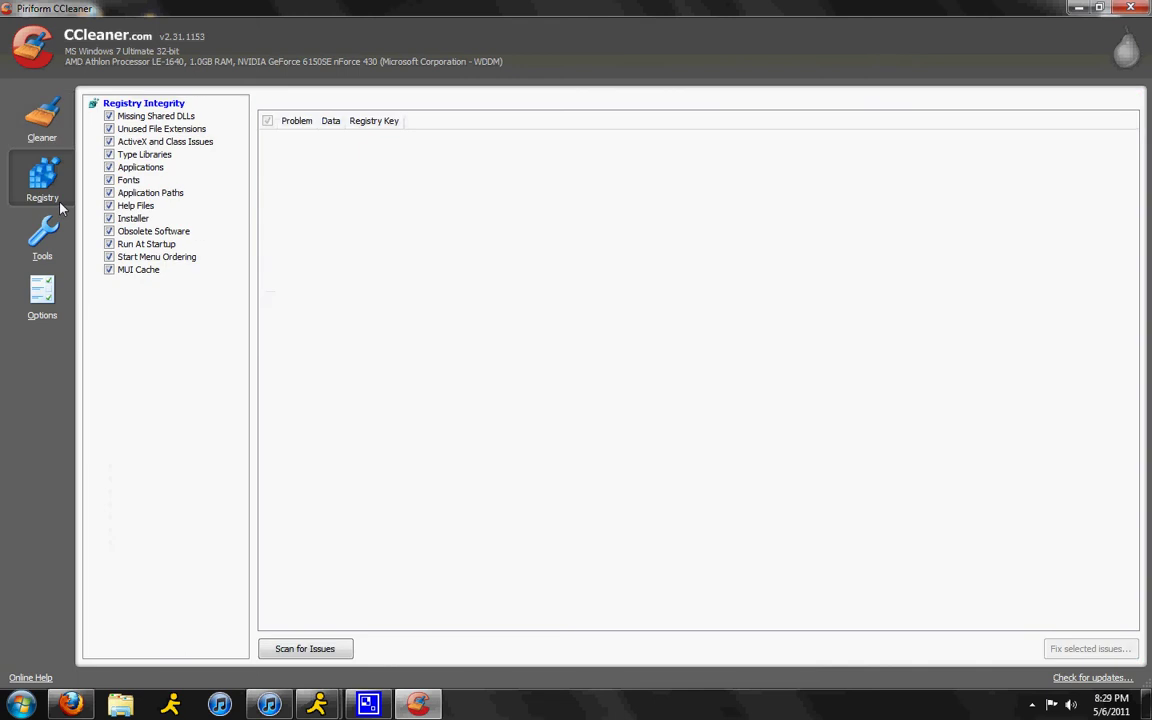
left_click(333, 650)
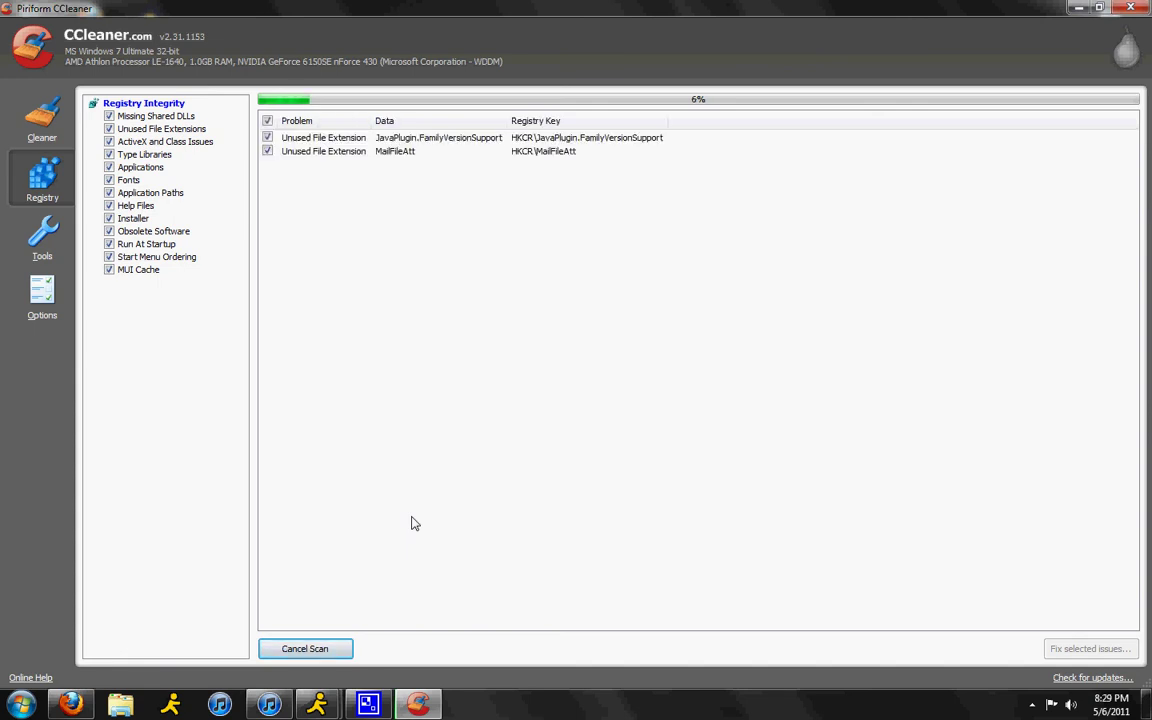
left_click(1035, 706)
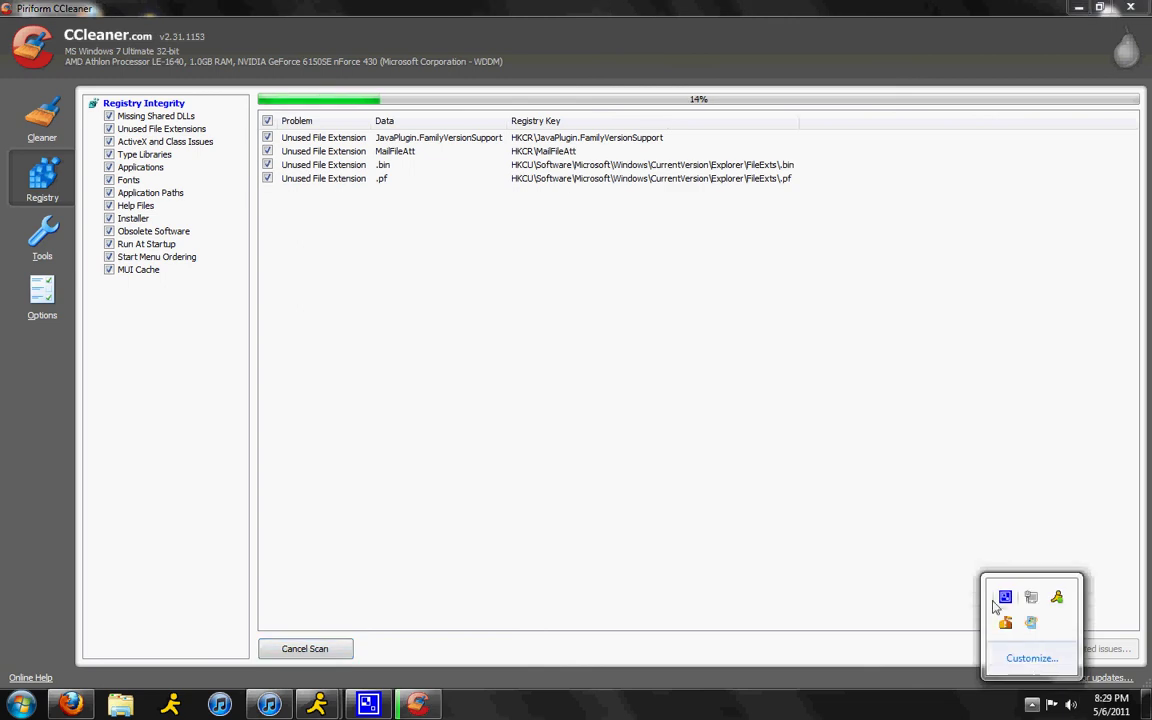
right_click(1000, 600)
left_click(1036, 557)
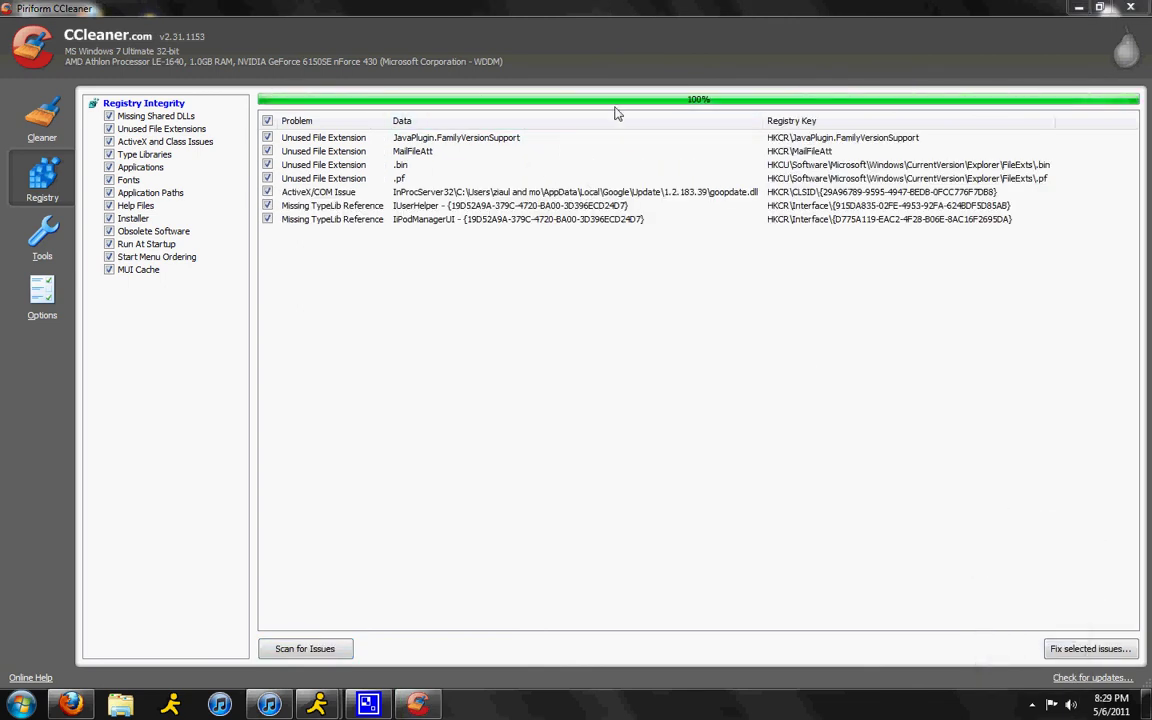
- Fix all selected registry issues without backing up the registry changes
left_click(1095, 649)
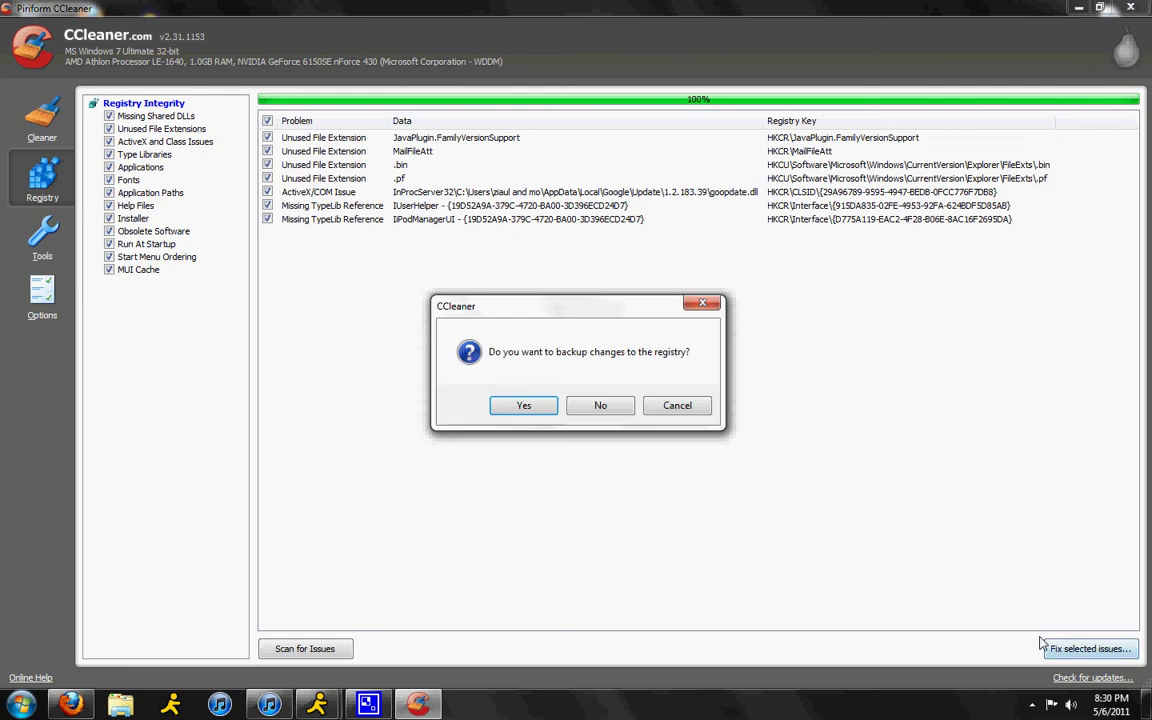
left_click(607, 406)
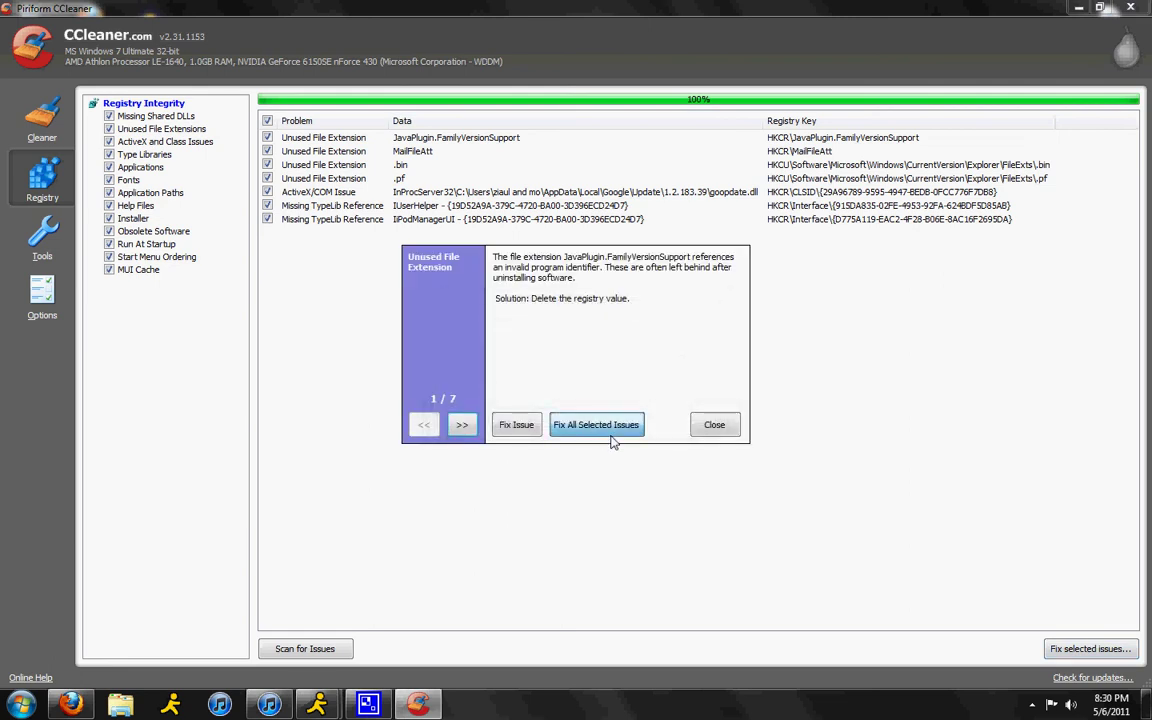
left_click(605, 428)
key("Return")
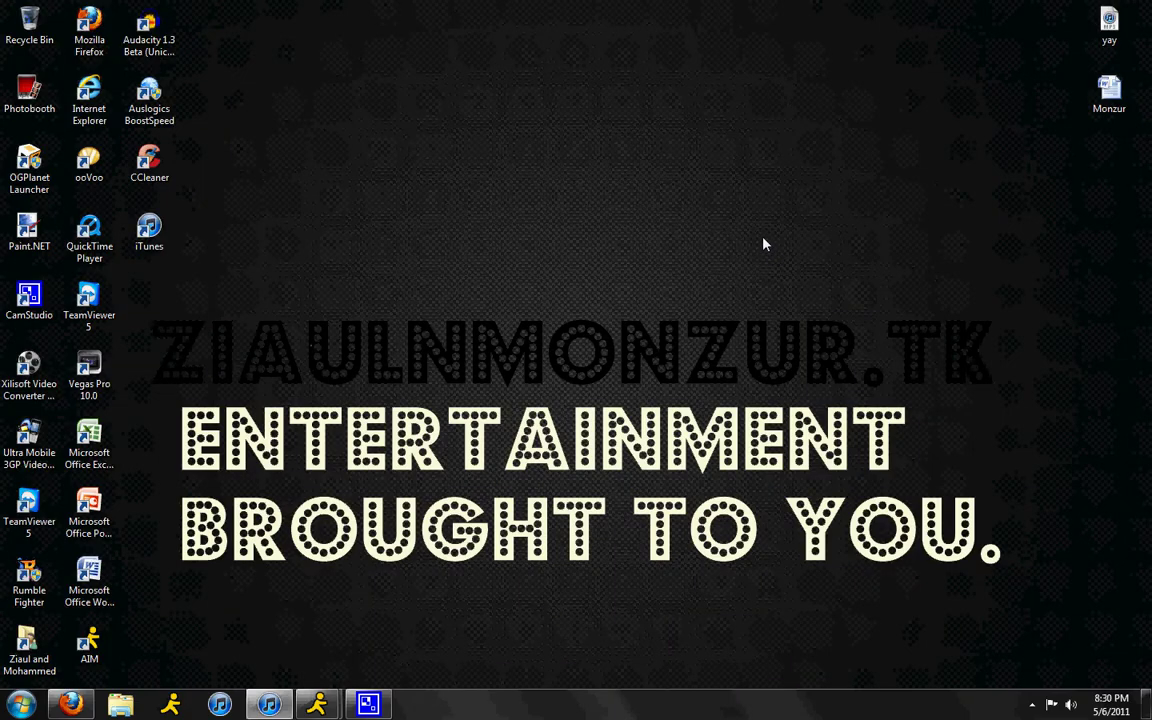
- Find Disk Cleanup with a program search and start it for Local Disk (C:)
left_click(10, 704)
left_click(55, 662)
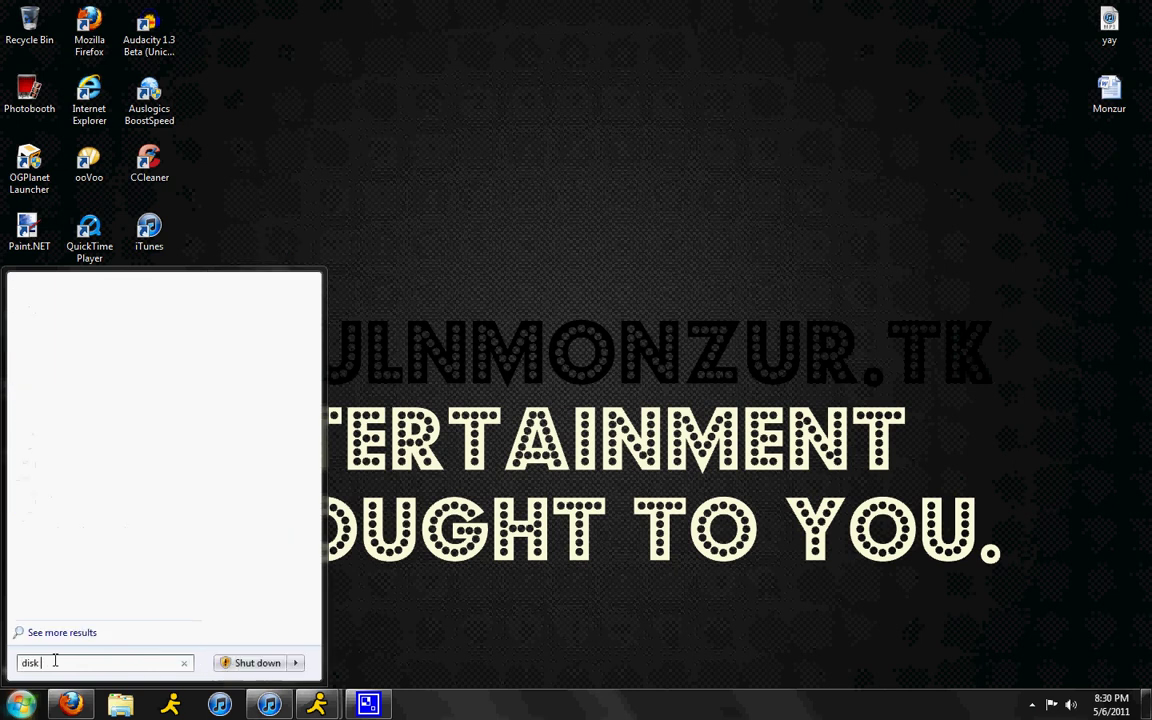
type("cleanup")
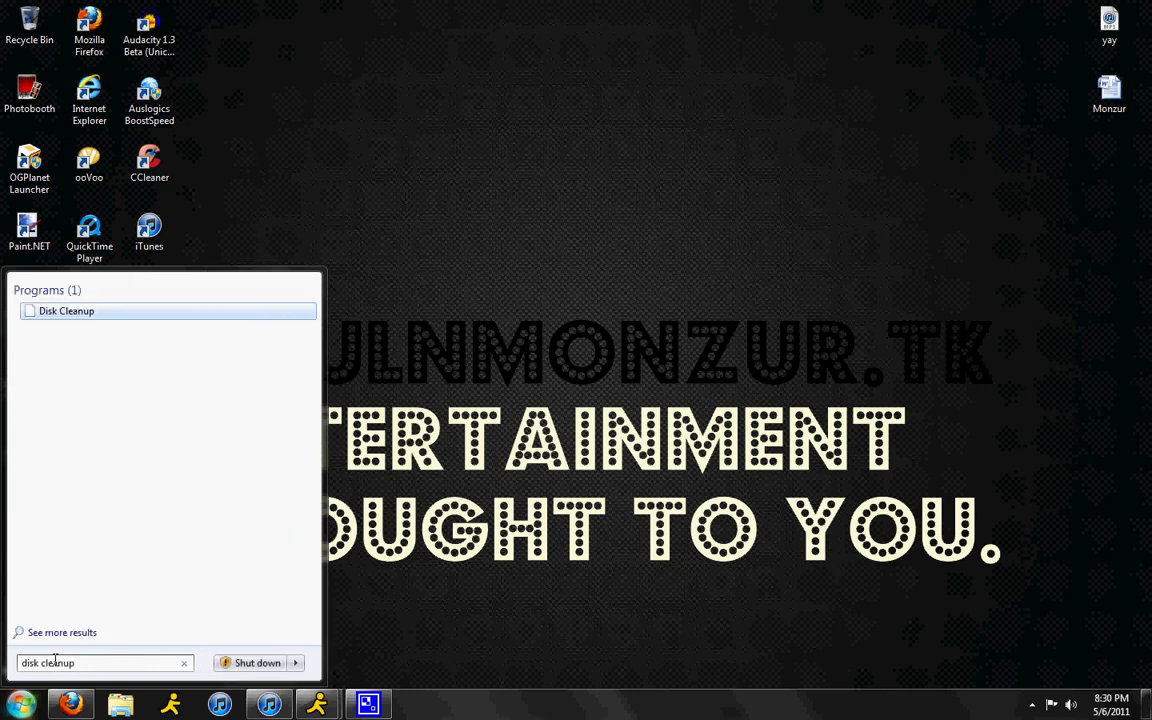
key("Return")
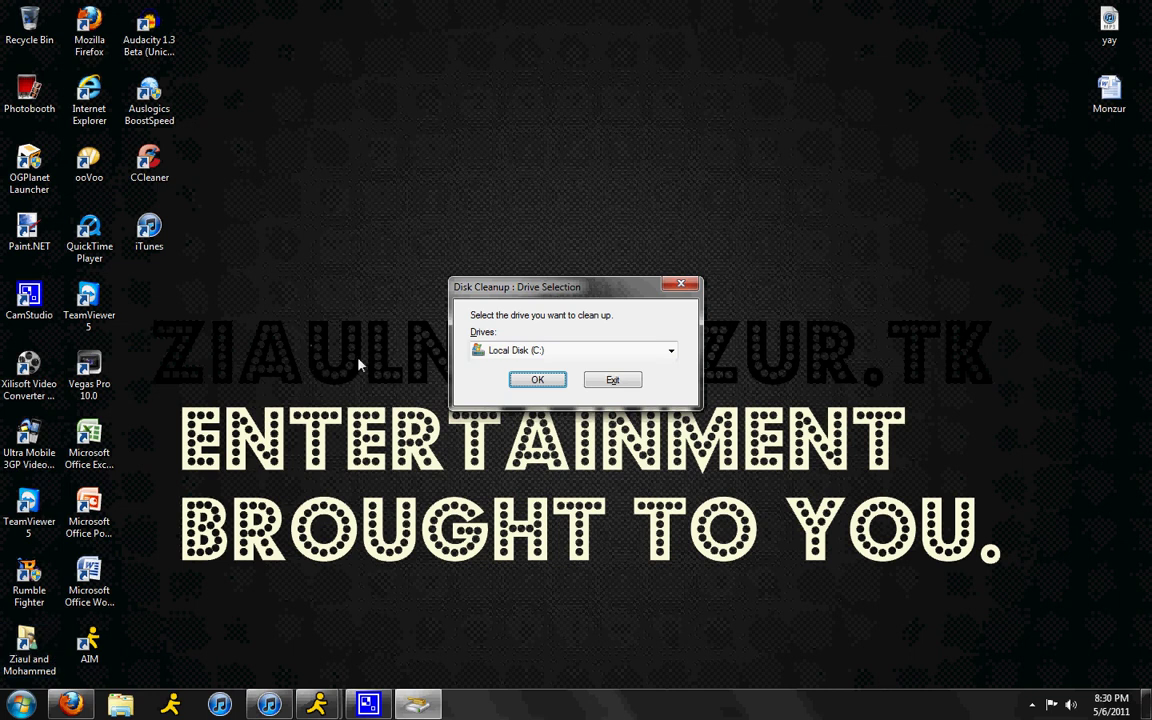
left_click(530, 377)
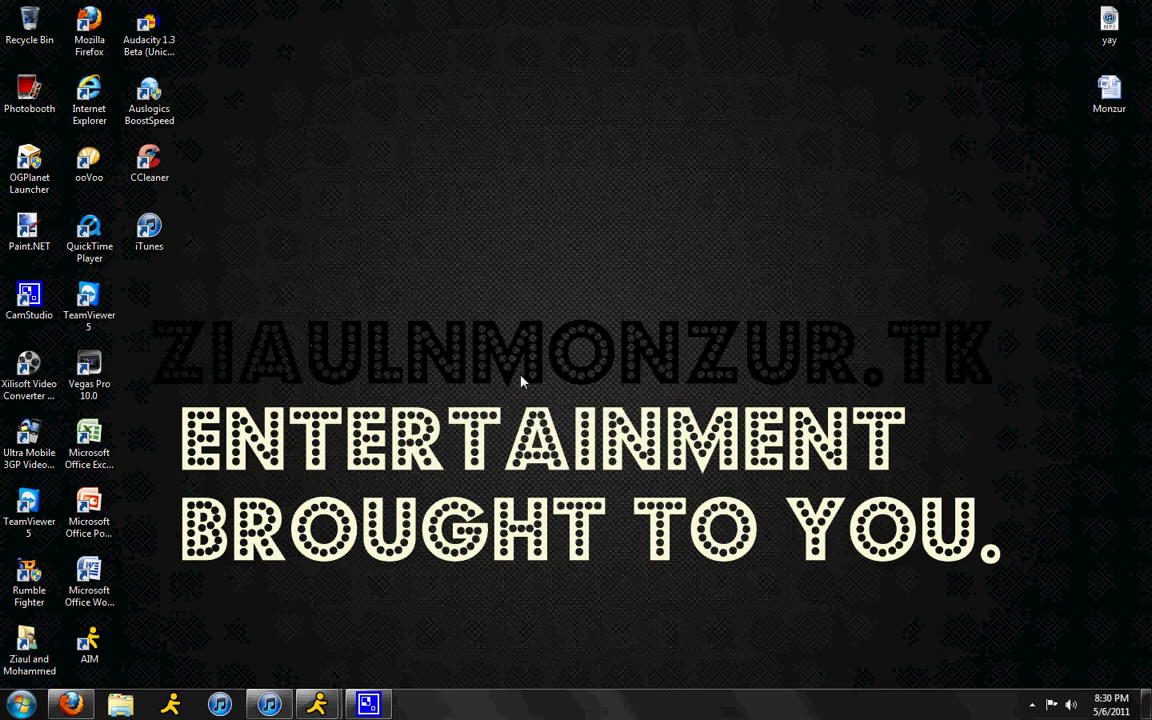
- Launch Disk Cleanup from the System Tools accessories to calculate the reclaimable space on Local Disk (C:)
left_click(22, 705)
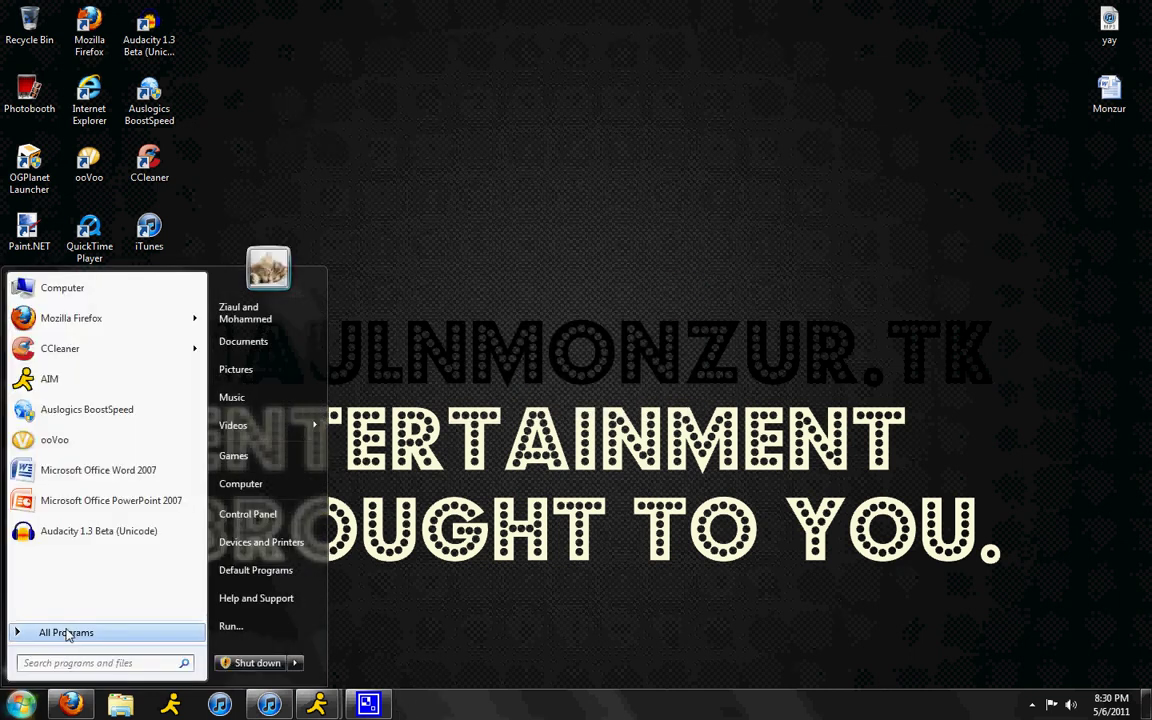
left_click(67, 633)
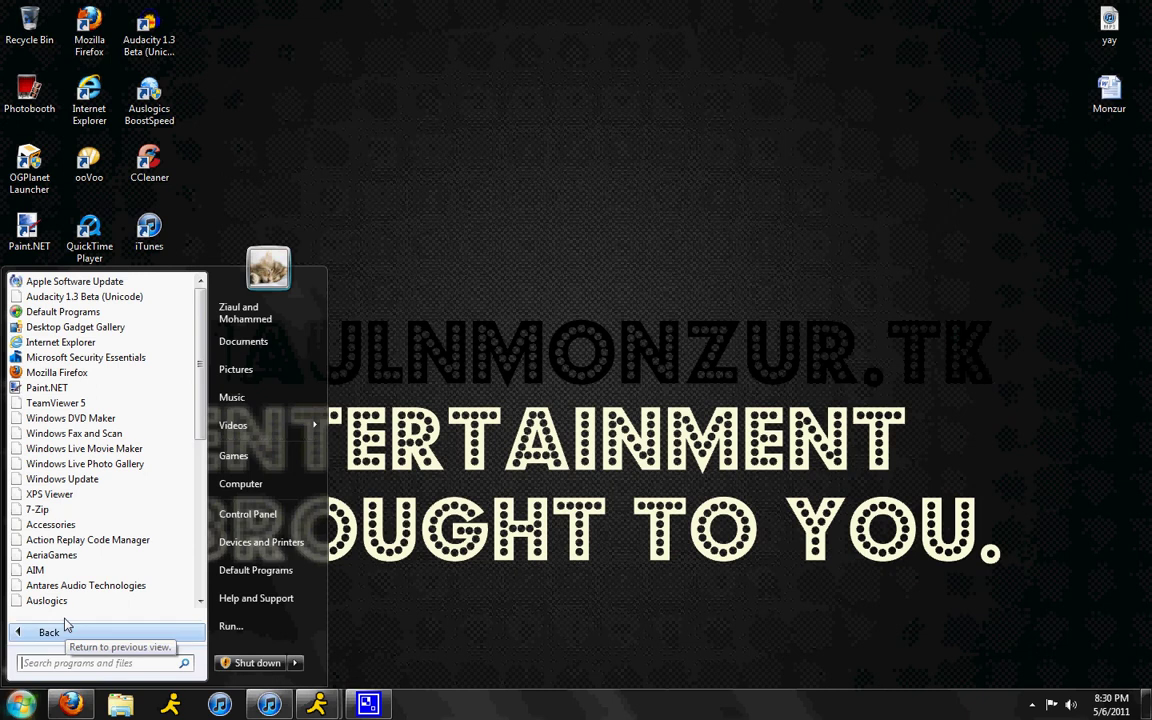
left_click(65, 527)
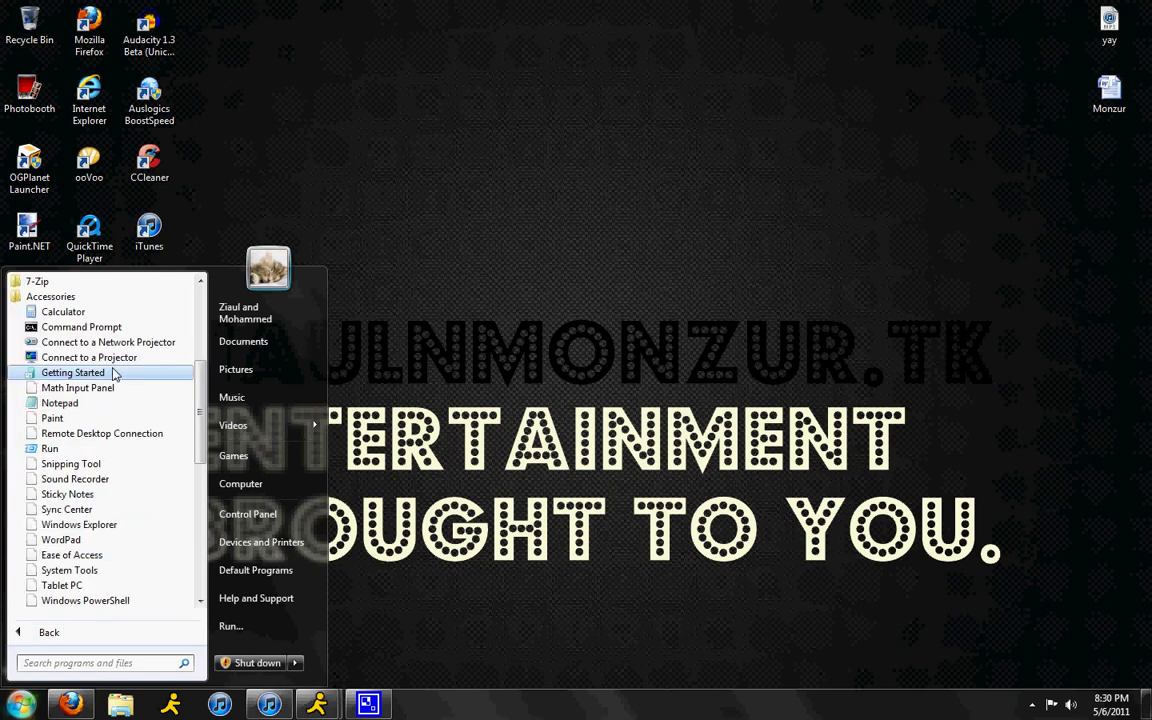
left_click(78, 570)
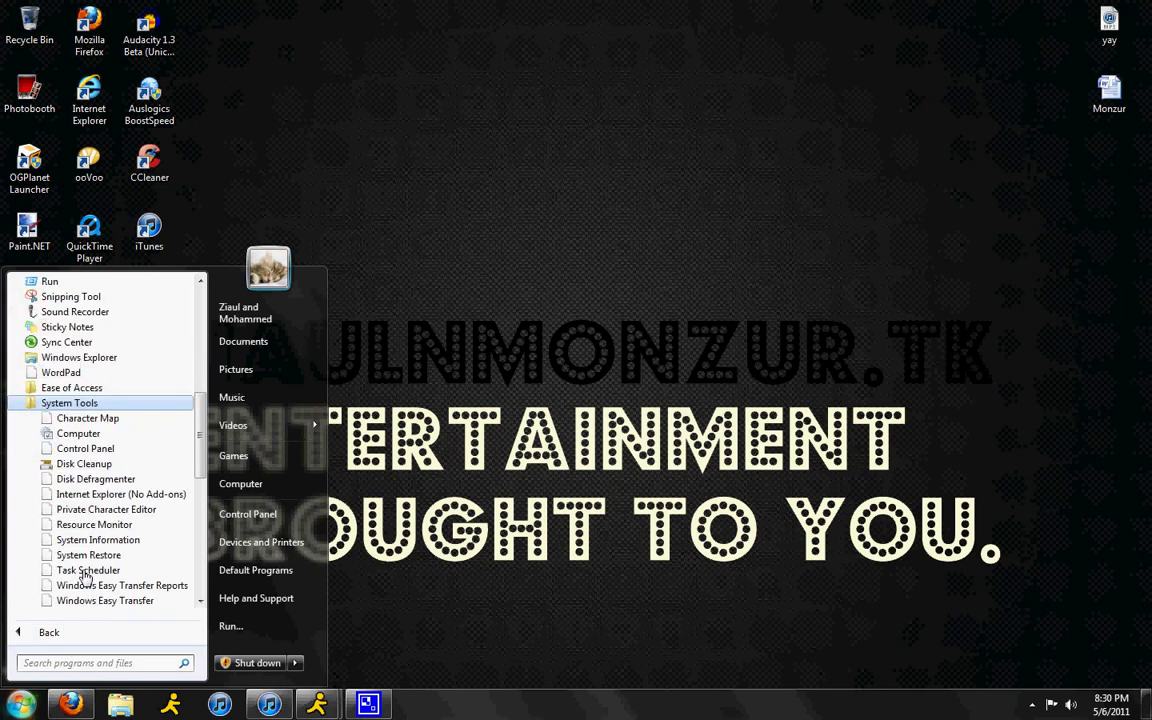
left_click(99, 466)
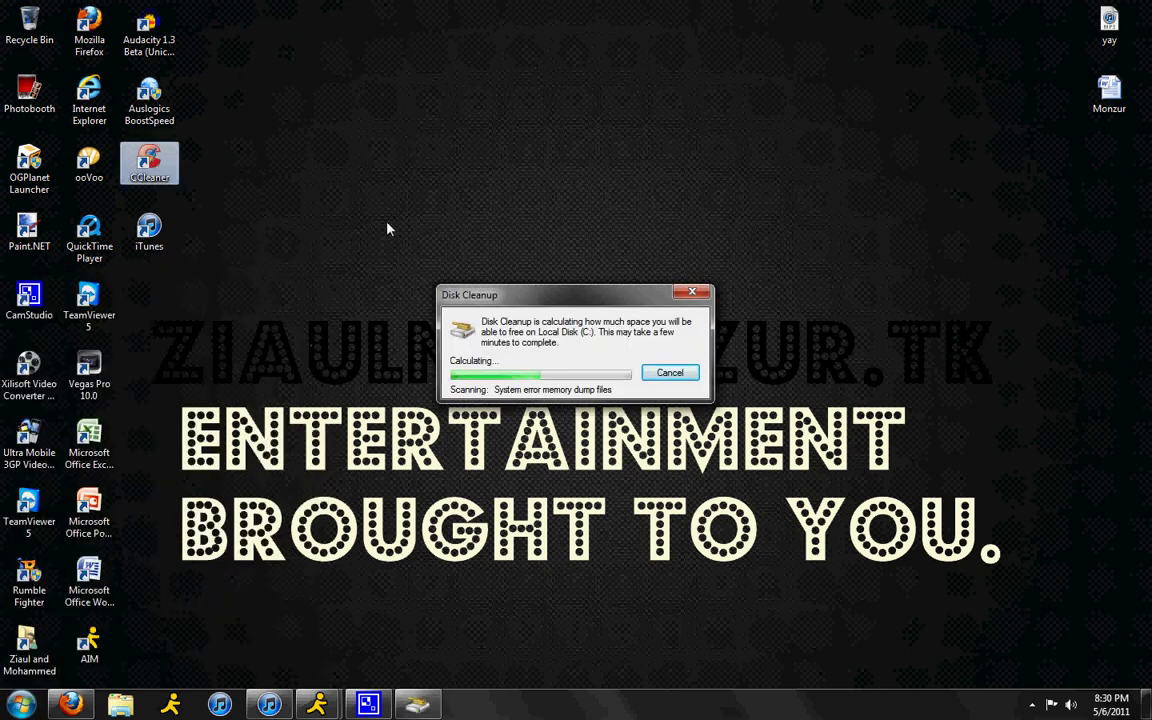
left_click_drag(498, 295, 466, 138)
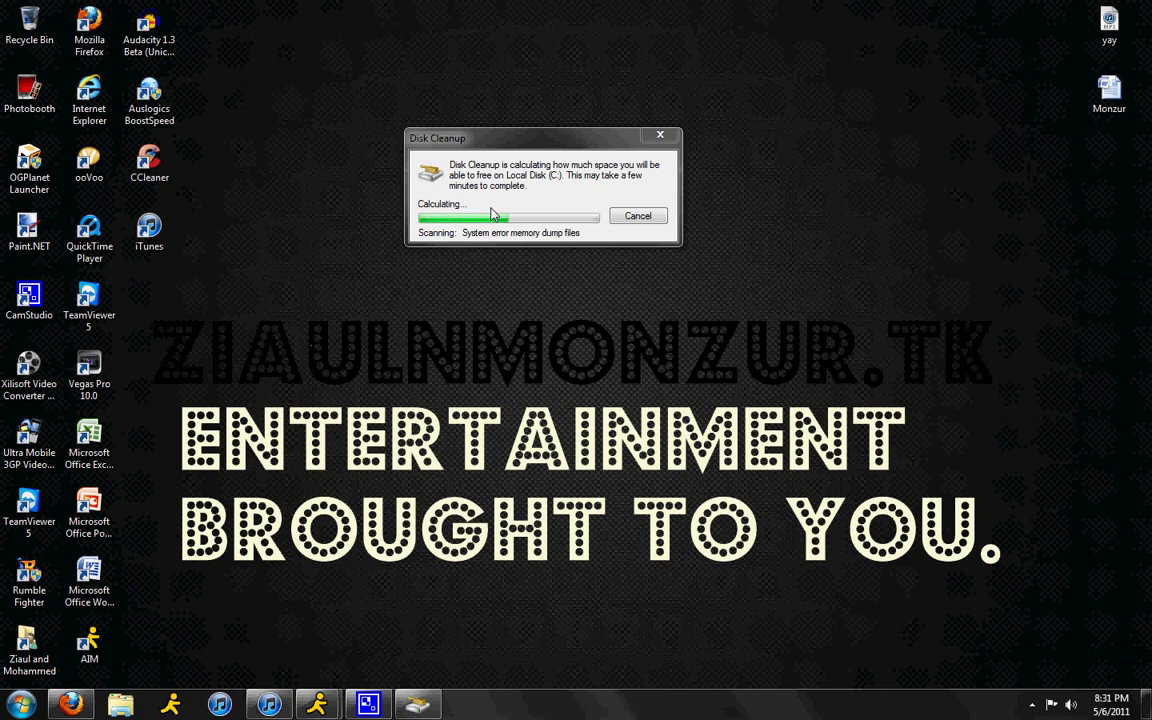
left_click(1032, 704)
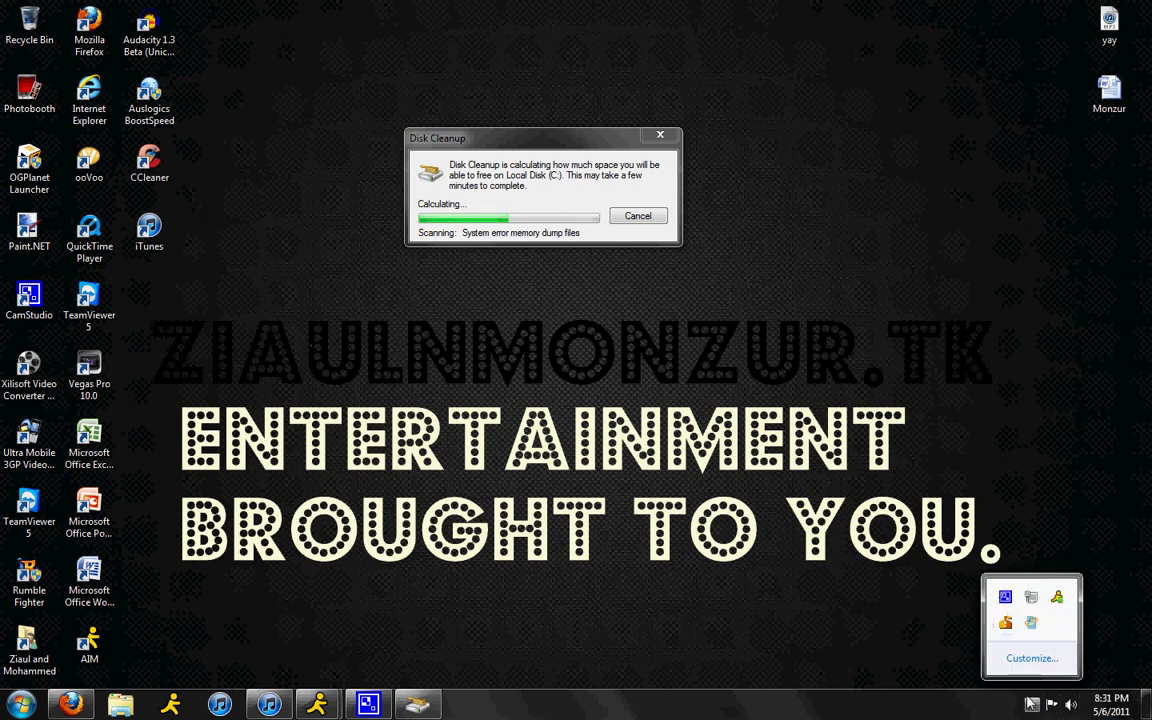
right_click(1003, 598)
left_click(1030, 524)
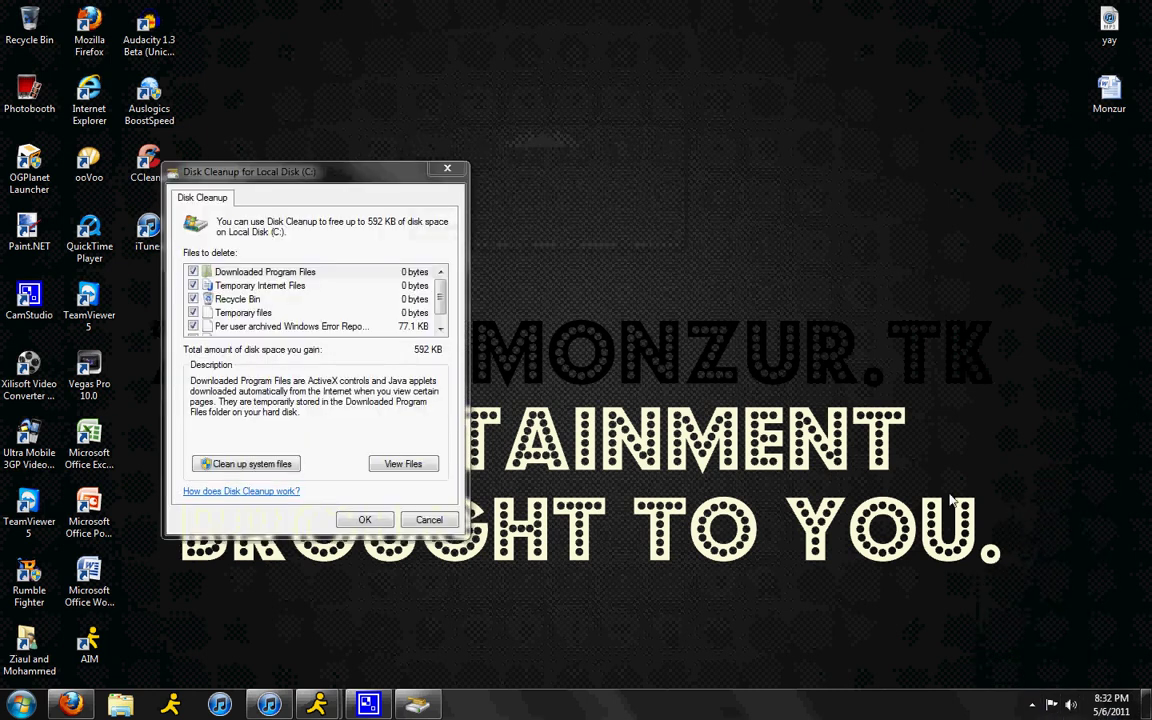
- Review the preselected file categories for Local Disk (C:) and permanently delete their files with Disk Cleanup
left_click_drag(250, 175, 361, 105)
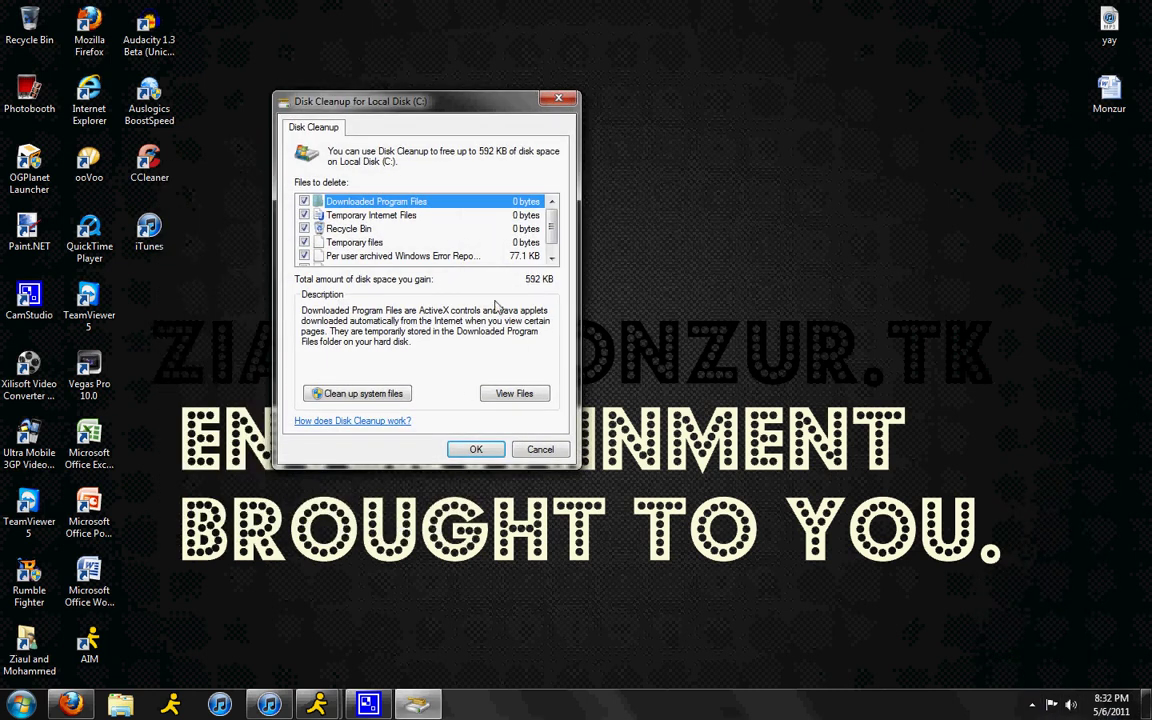
scroll(496, 215, "down", 1)
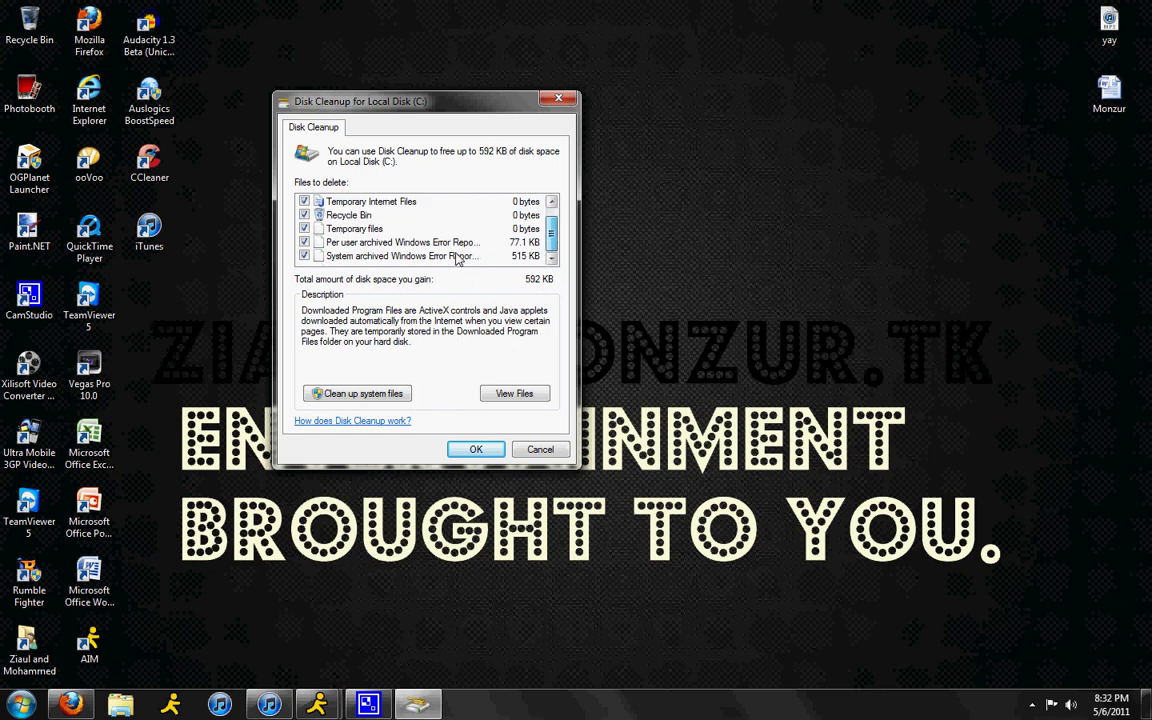
left_click(480, 449)
left_click(595, 362)
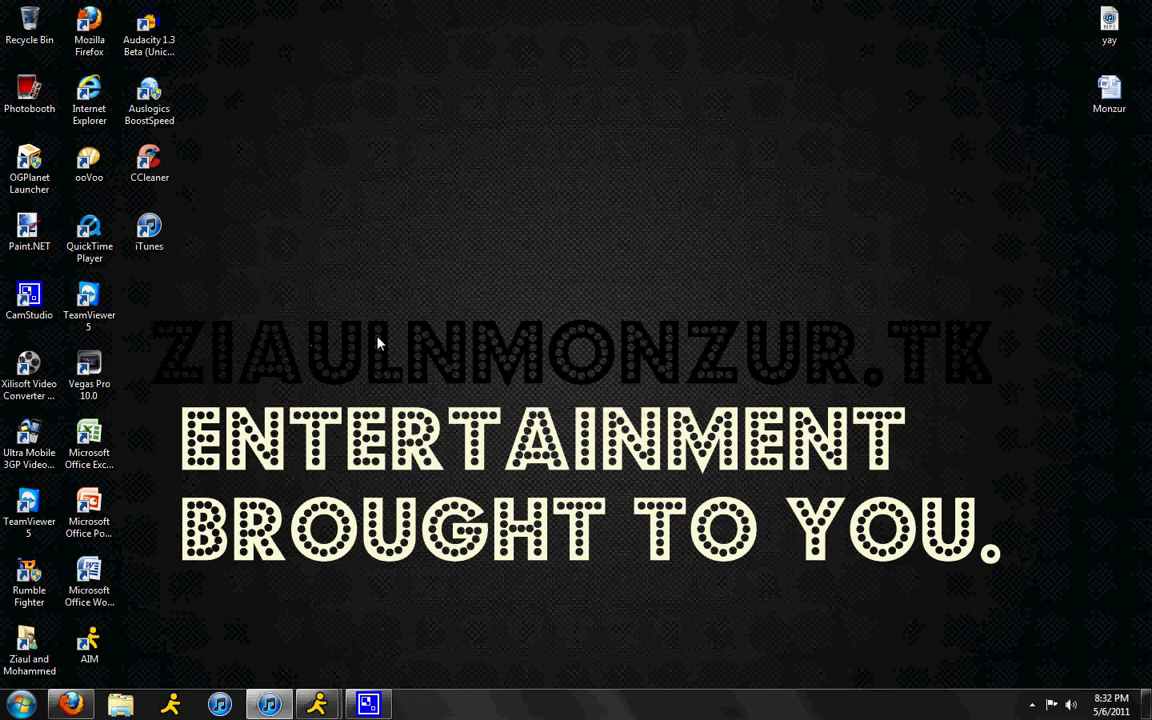
- Switch to Auslogics BoostSpeed and run the One-Button Checkup covering registry, disk cleanup, defragmentation and system protection
left_click(152, 100)
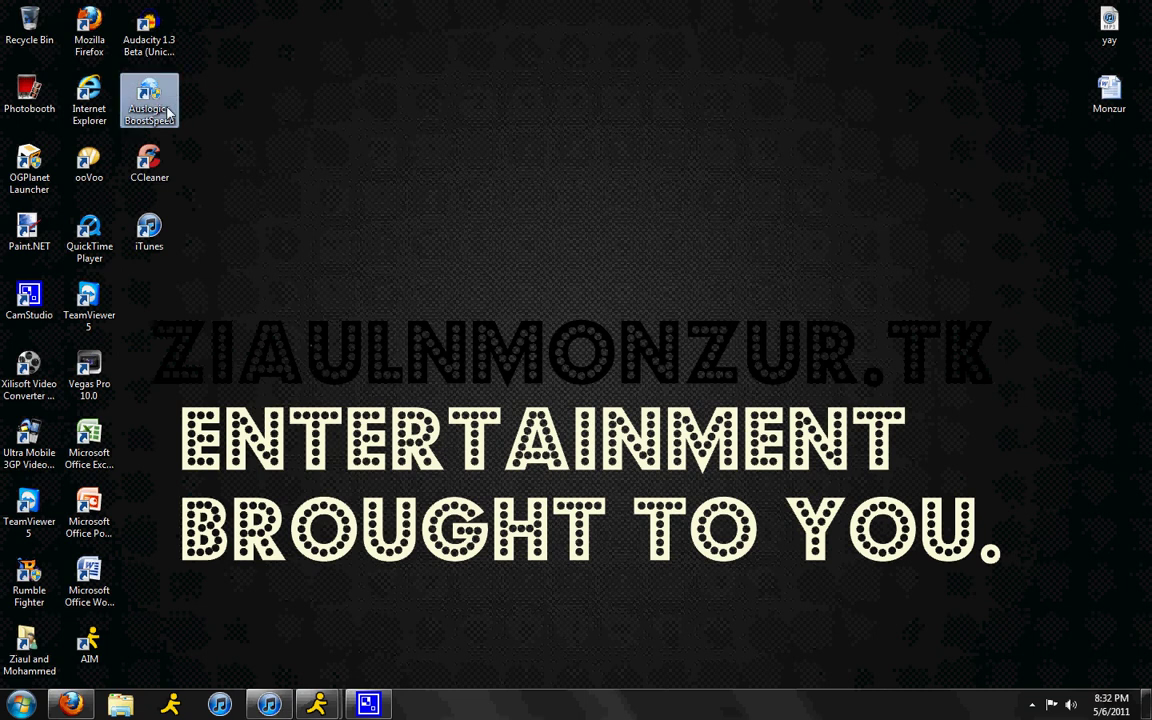
left_click(432, 245)
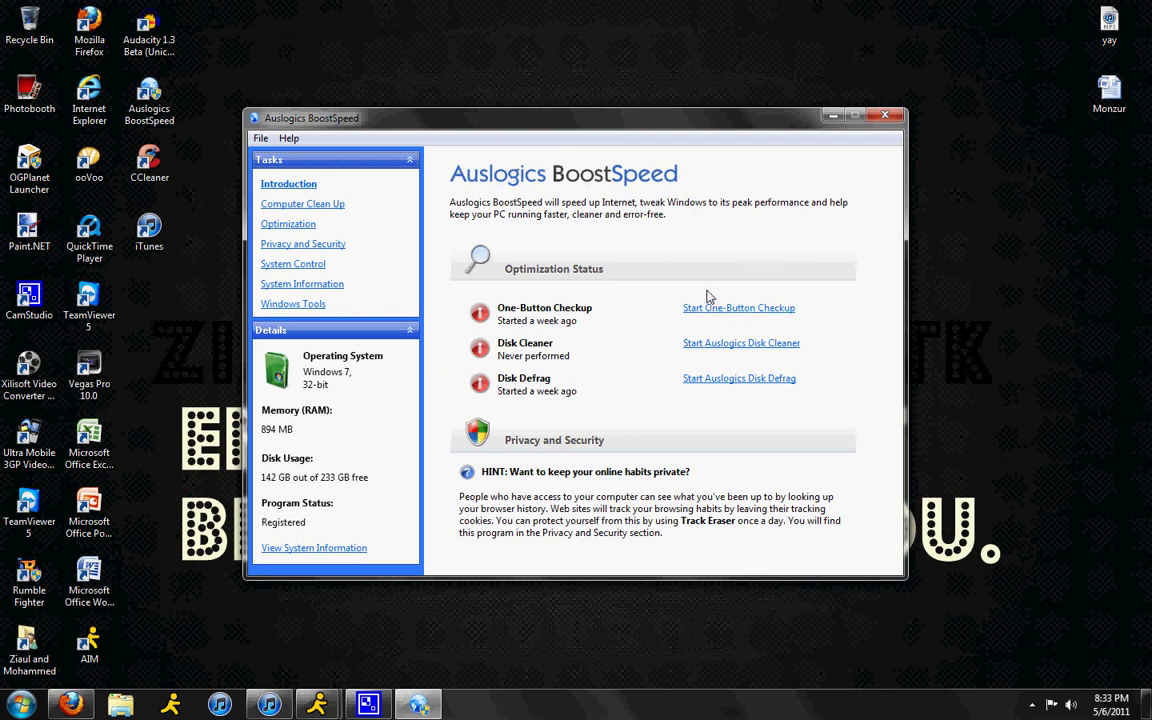
left_click(710, 307)
left_click(376, 496)
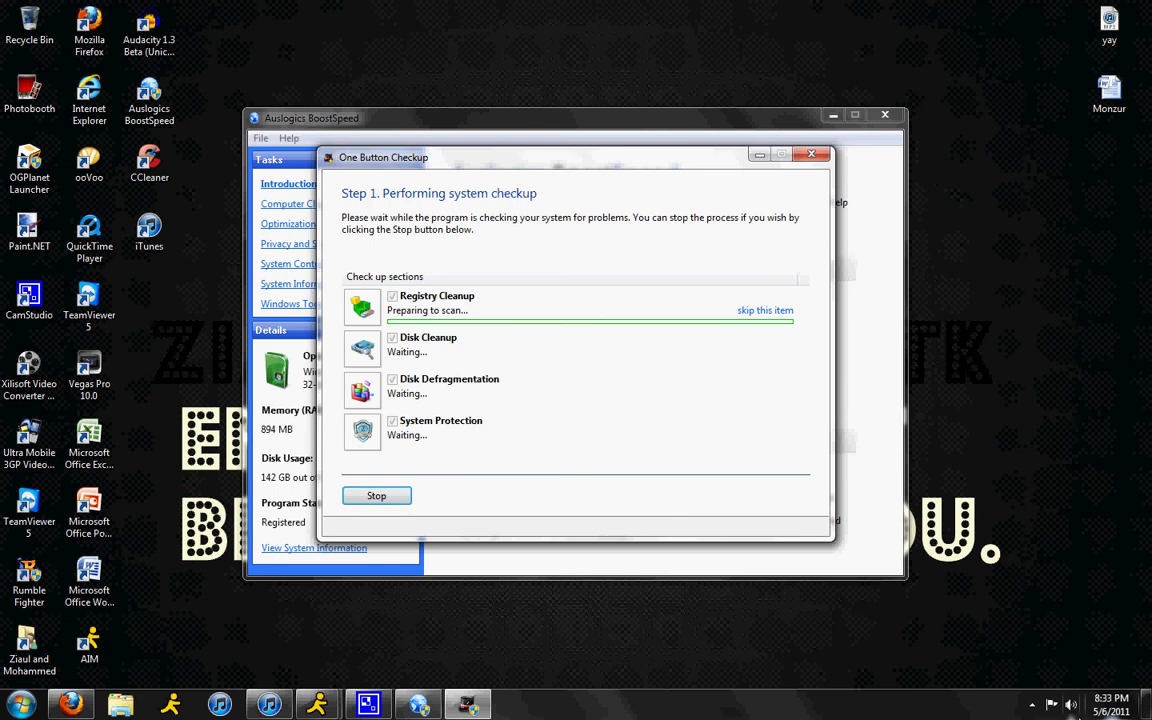
left_click(1033, 706)
right_click(1003, 622)
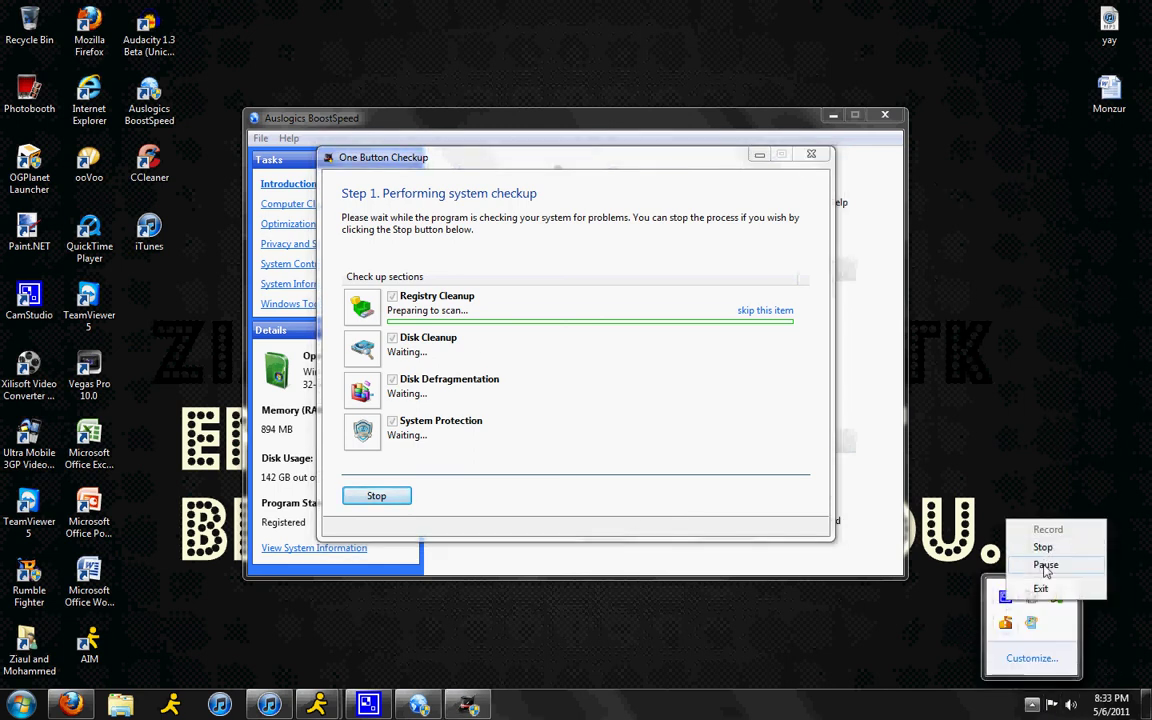
left_click(1040, 523)
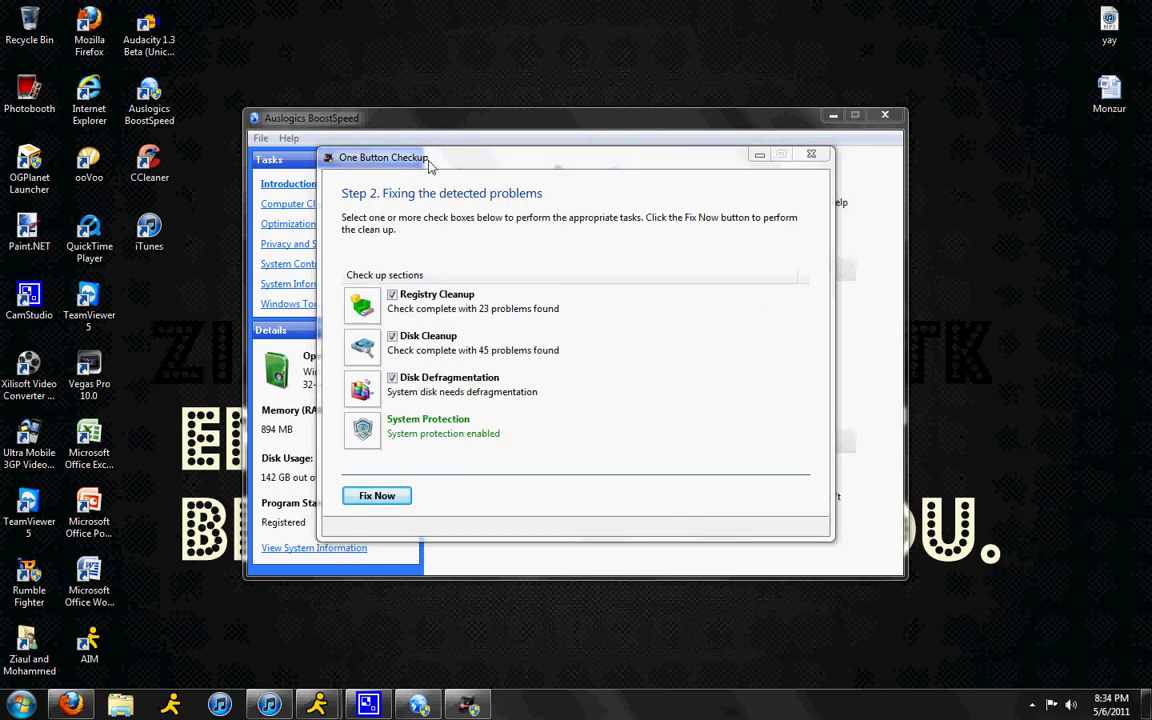
- Fix the detected problems with Registry Cleanup, Disk Cleanup and Disk Defragmentation all included
left_click_drag(437, 159, 404, 123)
left_click(338, 460)
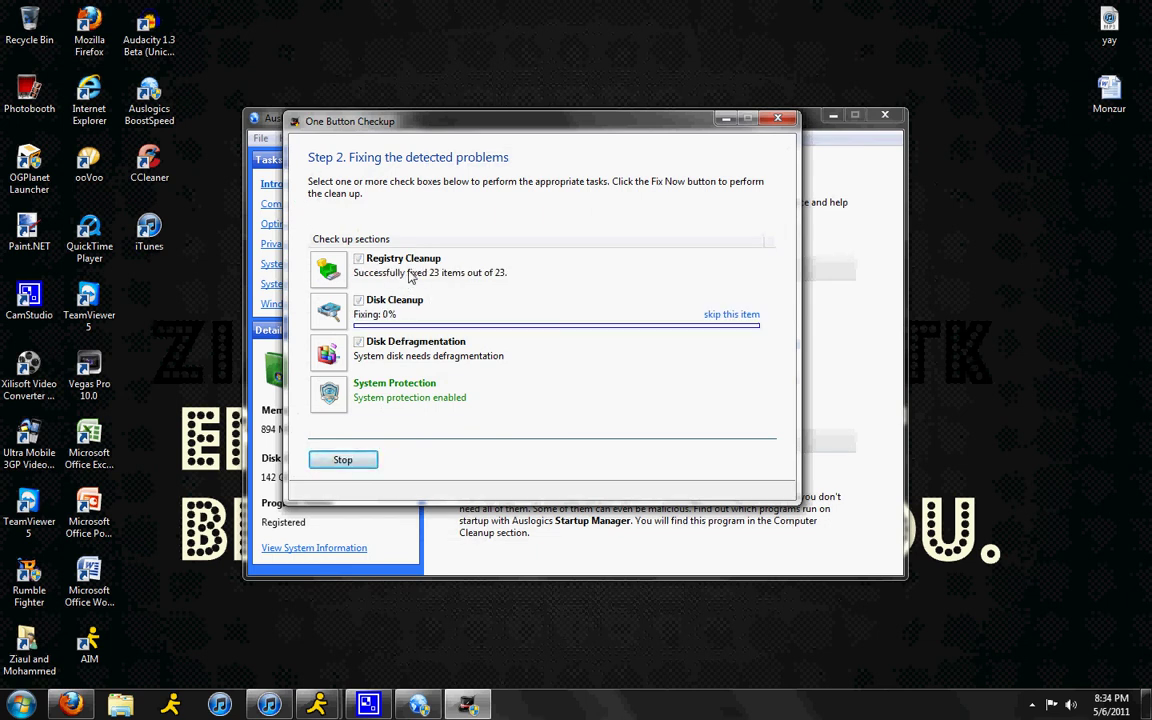
left_click(1032, 705)
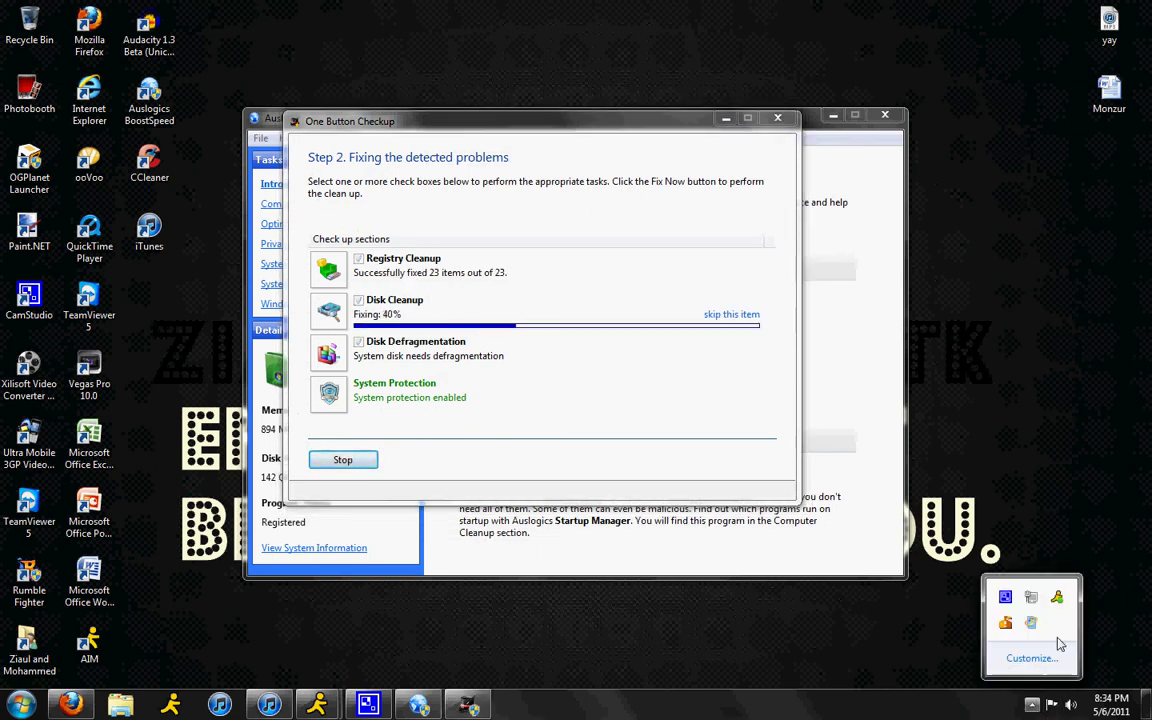
right_click(1005, 597)
left_click(1027, 563)
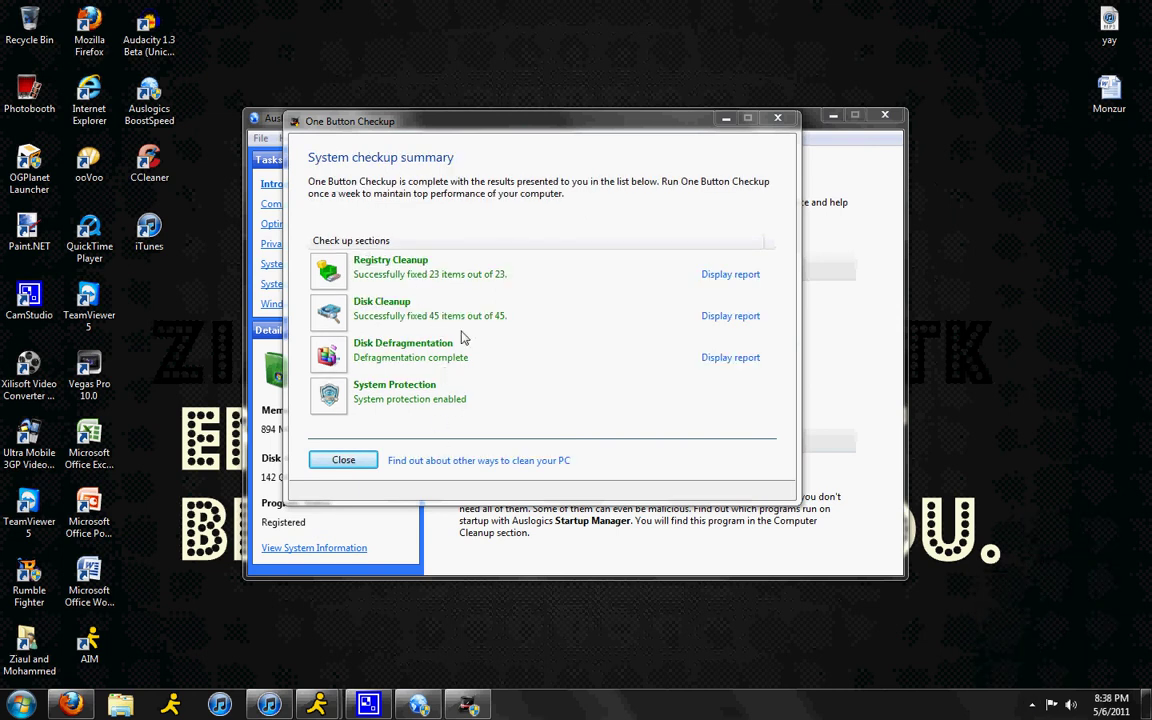
- Close the checkup summary and run Auslogics Disk Cleaner with Quick Scan, removing the junk files it finds
left_click(345, 462)
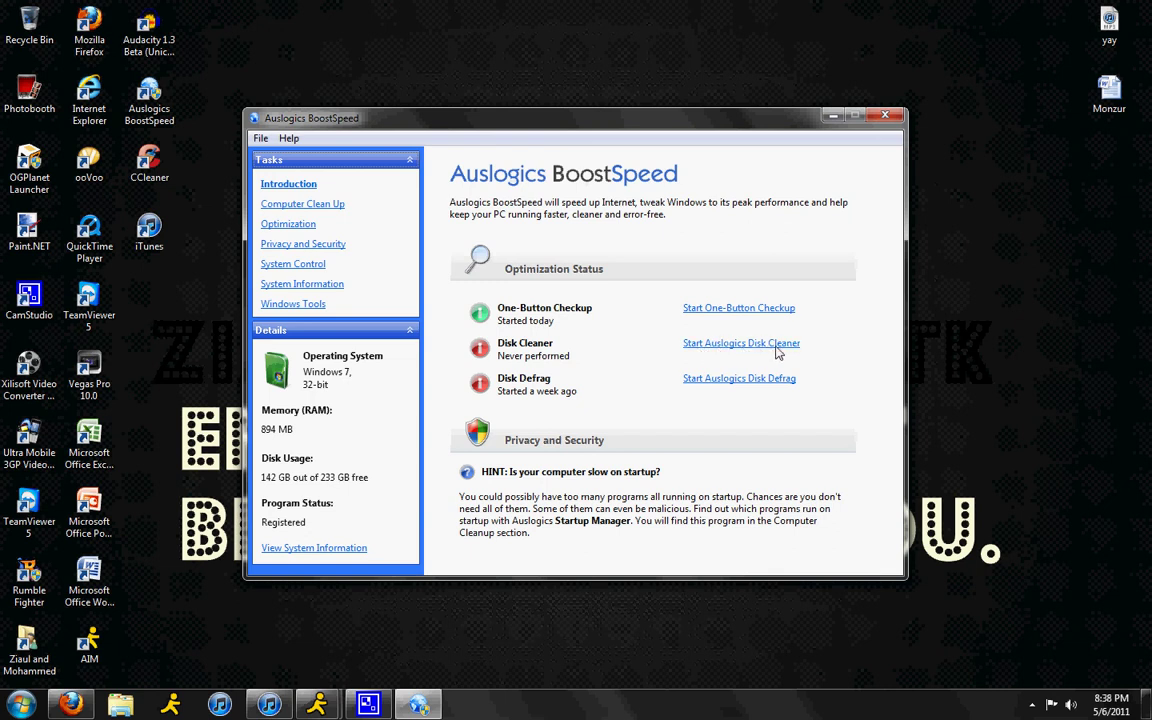
left_click(787, 338)
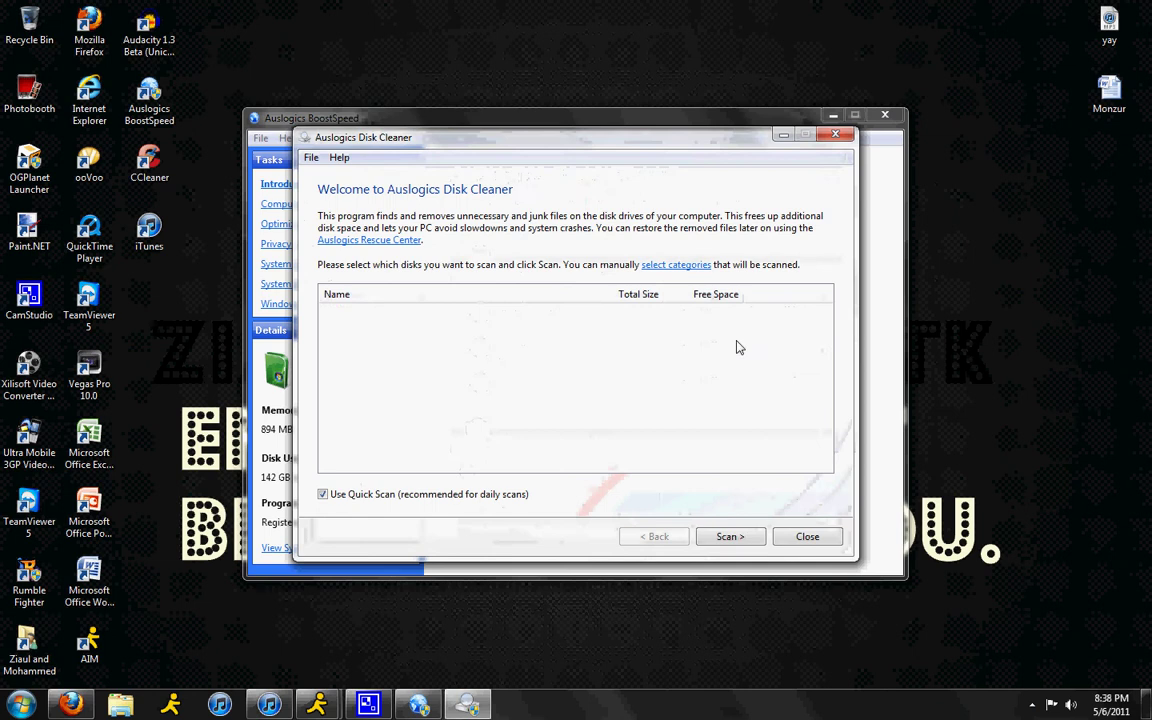
left_click(722, 537)
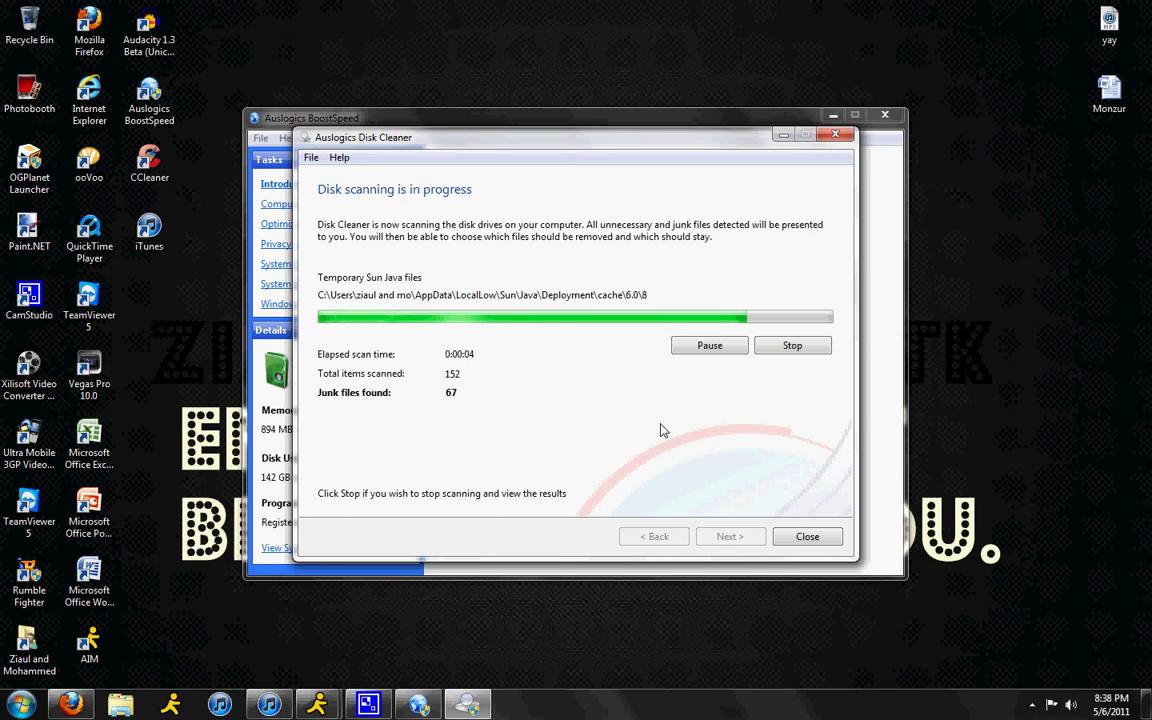
left_click(728, 537)
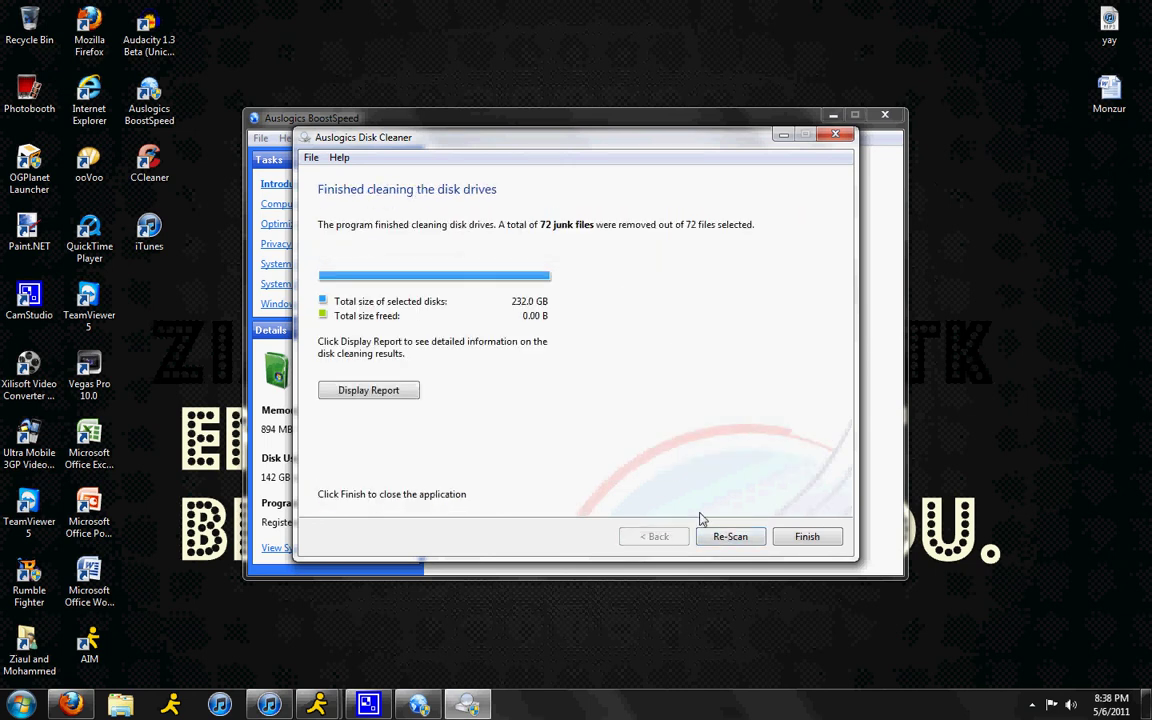
left_click(785, 537)
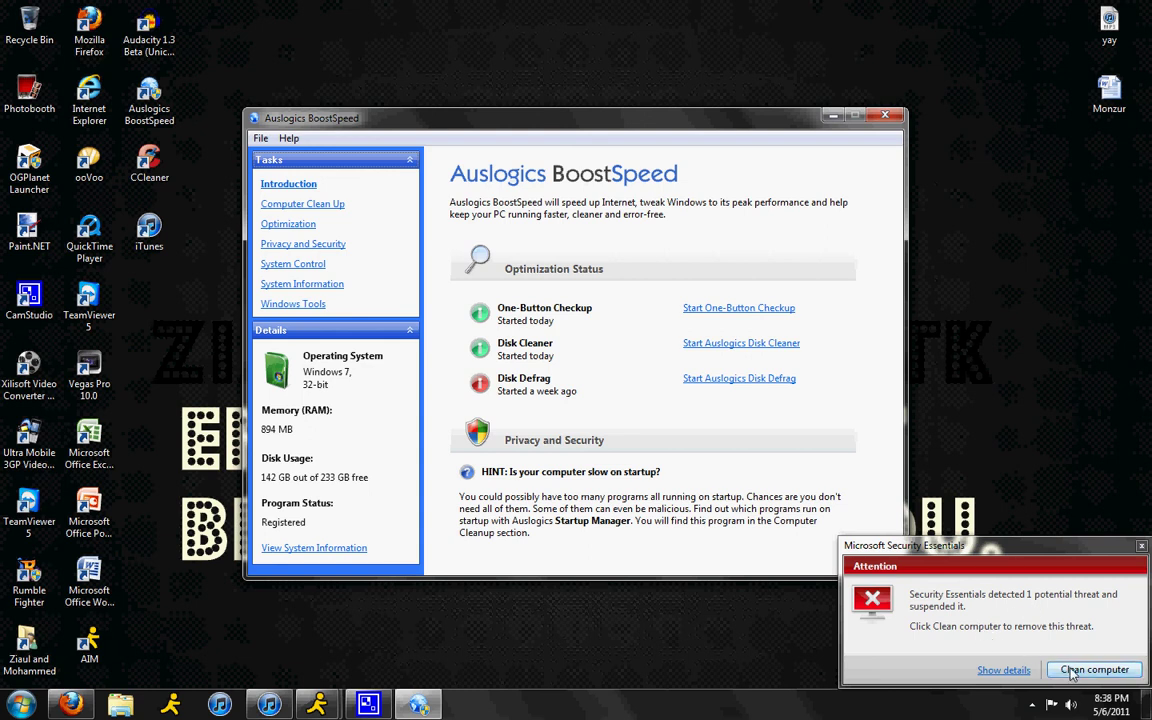
- Open the Microsoft Security Essentials threat details and apply the Remove action to Exploit:Java/CVE-2010-0840.BV
left_click(982, 671)
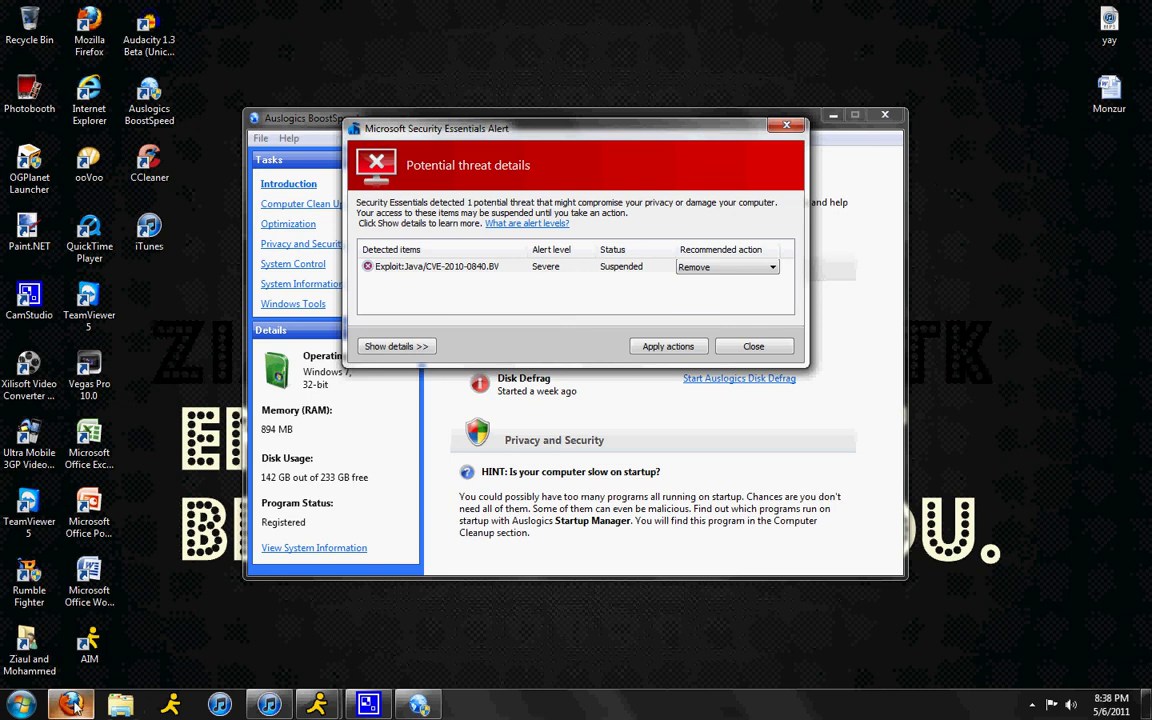
left_click(70, 705)
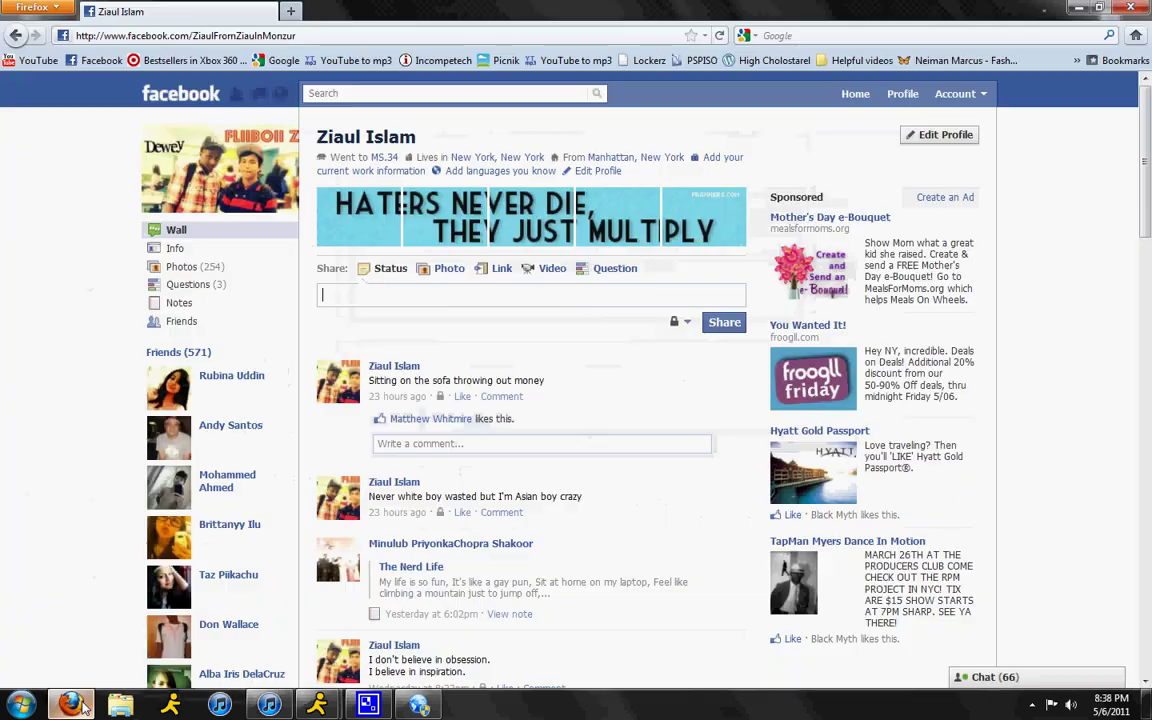
left_click(1079, 7)
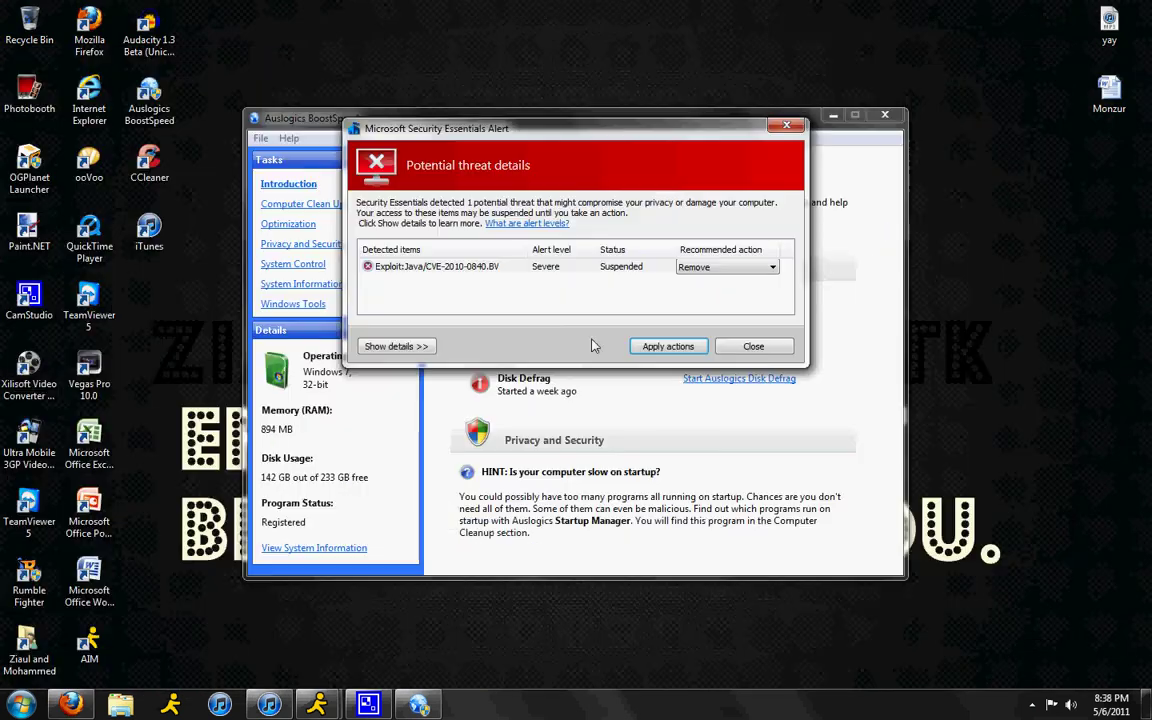
left_click(668, 346)
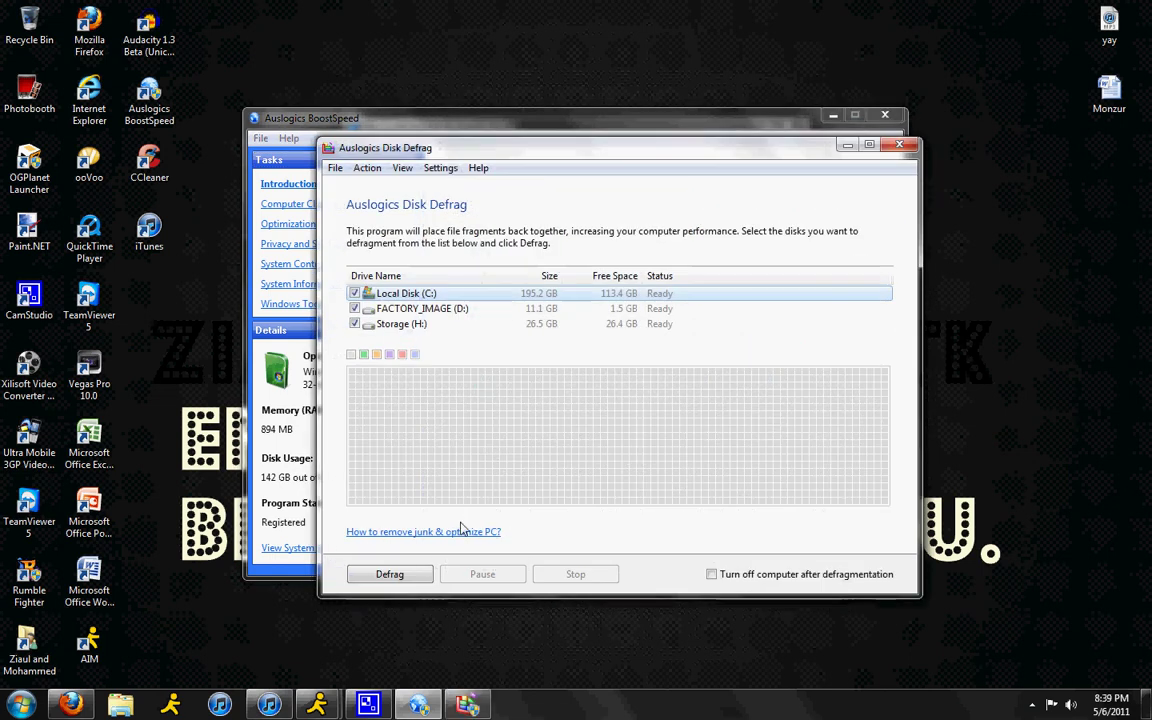
- Defragment Local Disk (C:), FACTORY_IMAGE (D:) and Storage (H:) with Auslogics Disk Defrag
left_click(384, 574)
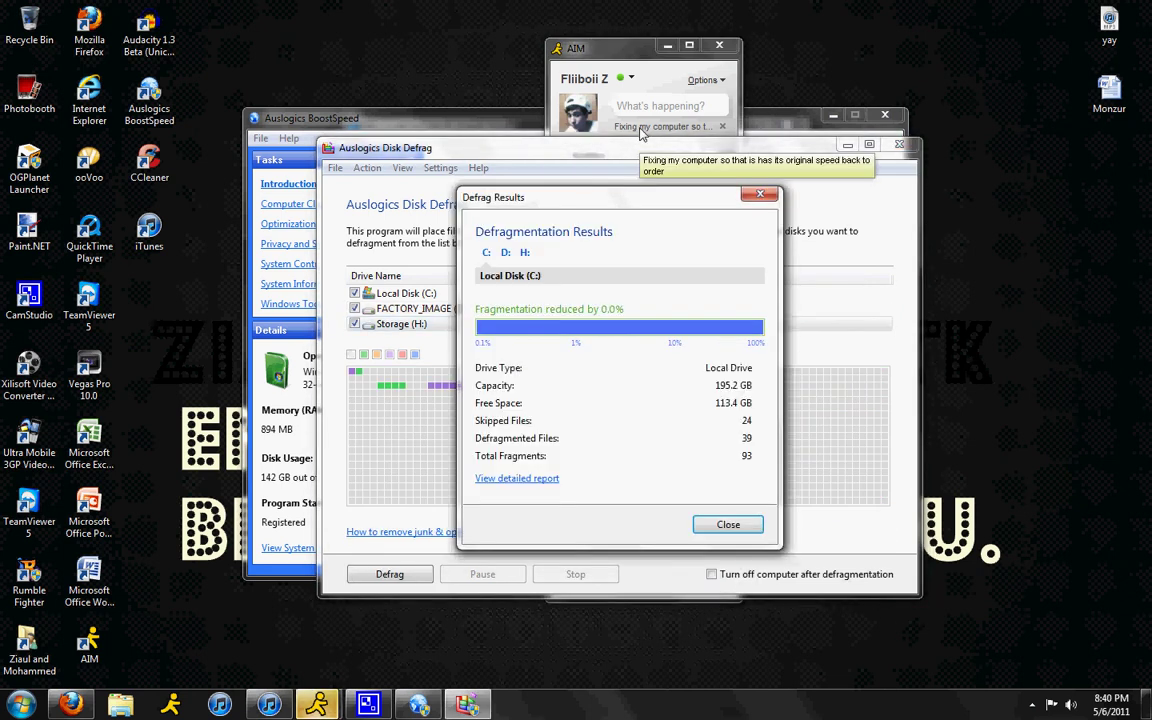
- Minimize the AIM contact list and bring up the open instant-message conversation
left_click(668, 47)
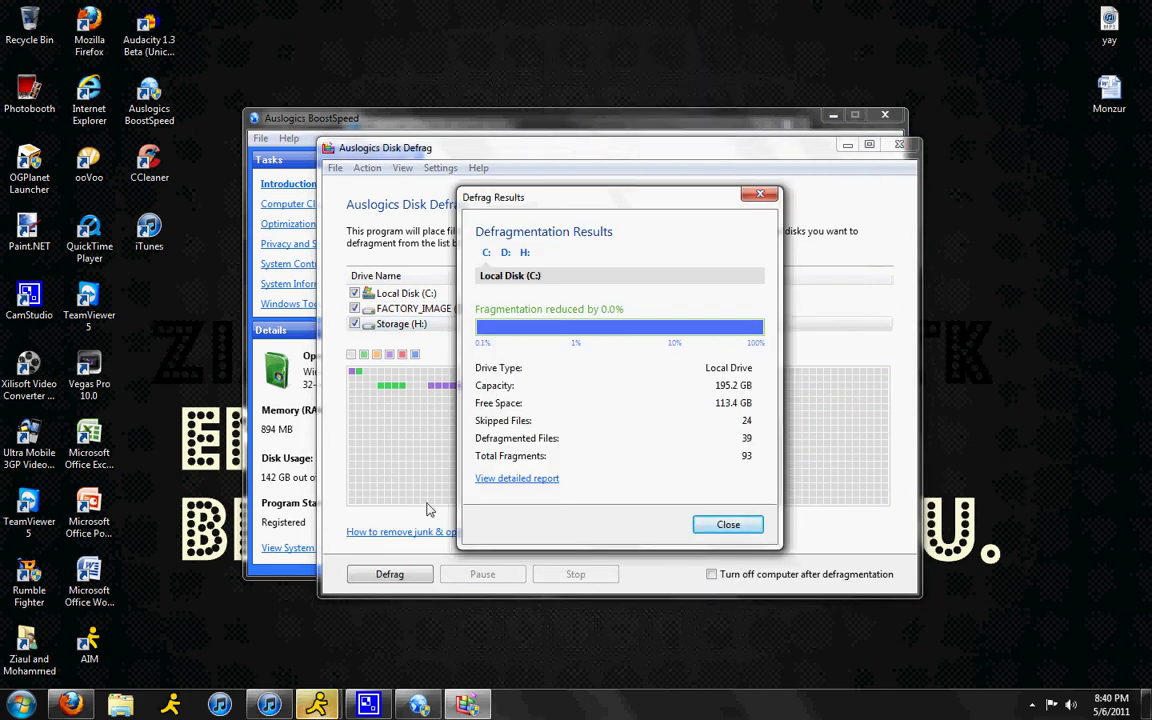
mouse_move(317, 705)
left_click(400, 632)
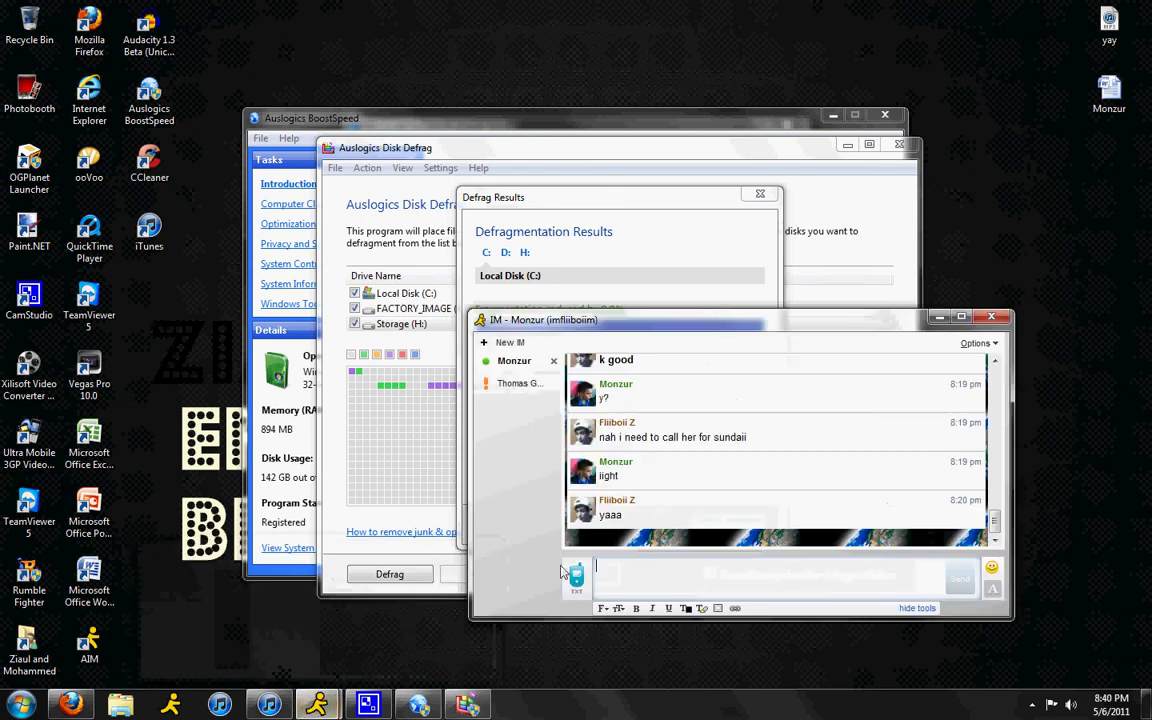
- View the unread AIM conversation and minimize the instant-message window
left_click(515, 382)
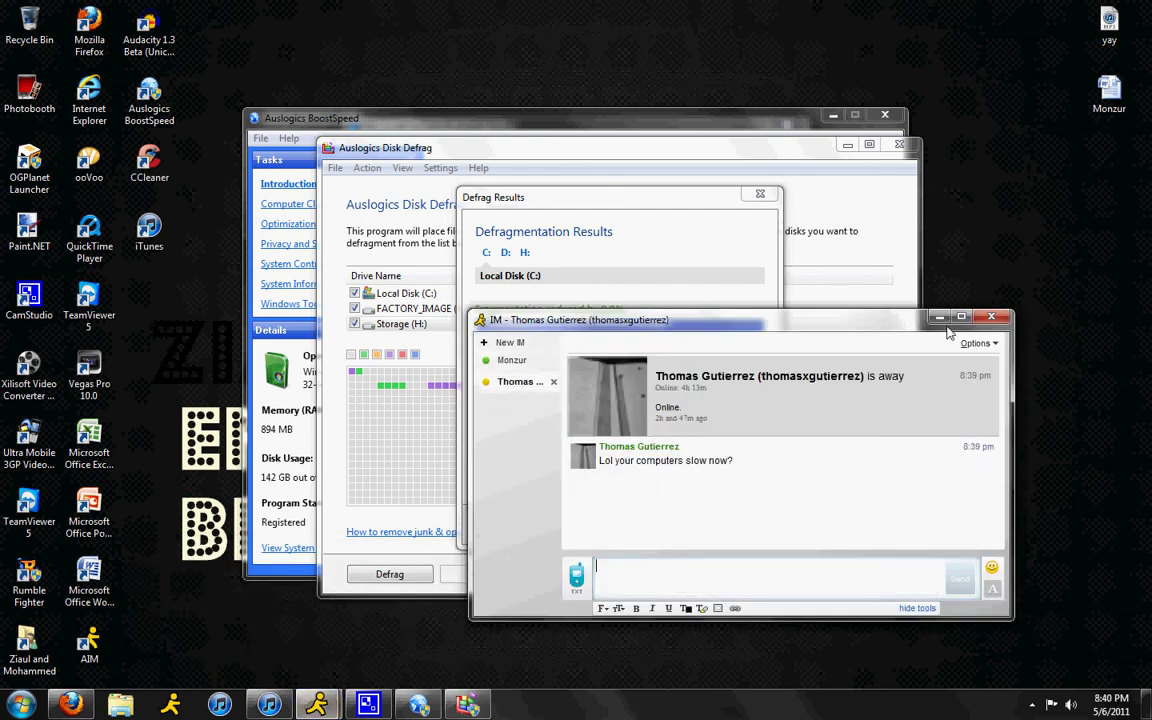
left_click(940, 318)
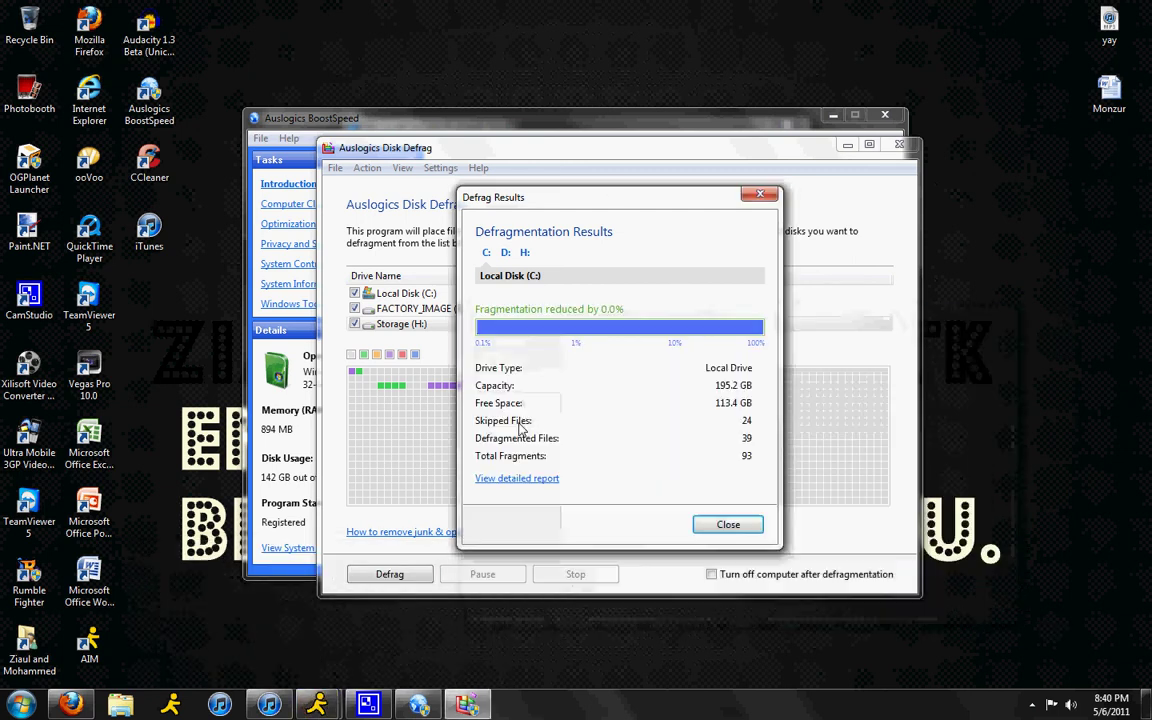
- Close the Defrag Results, Auslogics Disk Defrag, Auslogics BoostSpeed and Microsoft Security Essentials Alert windows
left_click(727, 525)
left_click(899, 145)
left_click(884, 116)
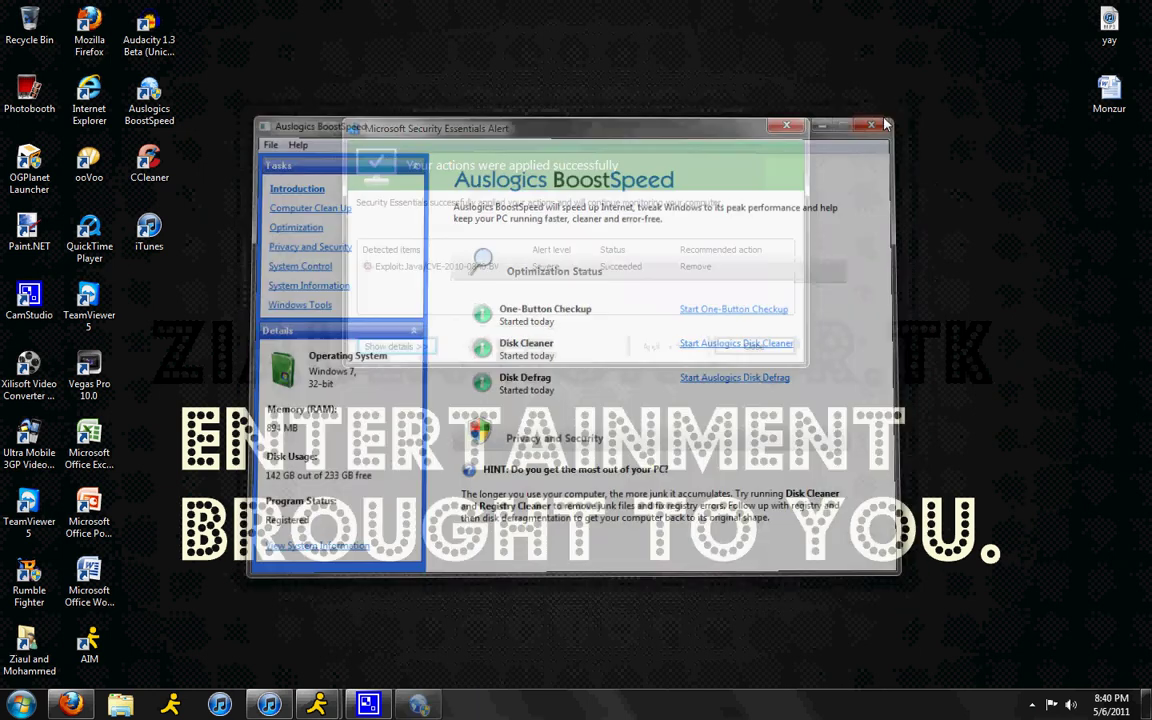
left_click(763, 355)
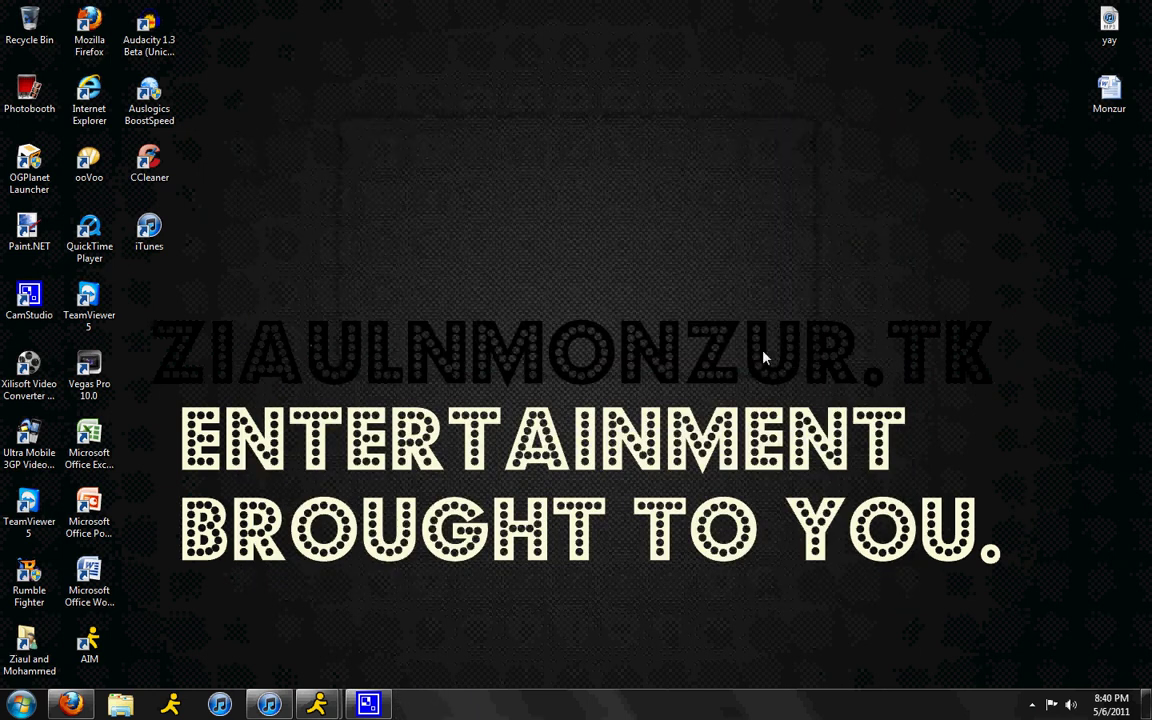
left_click(72, 708)
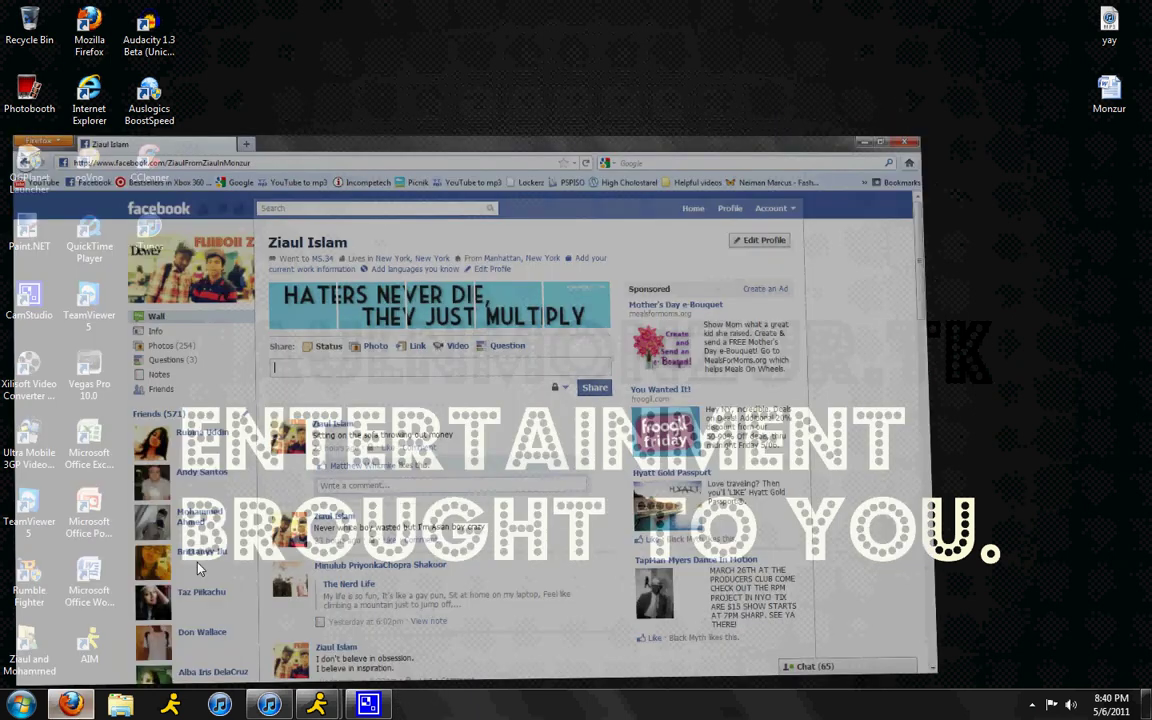
left_click(283, 38)
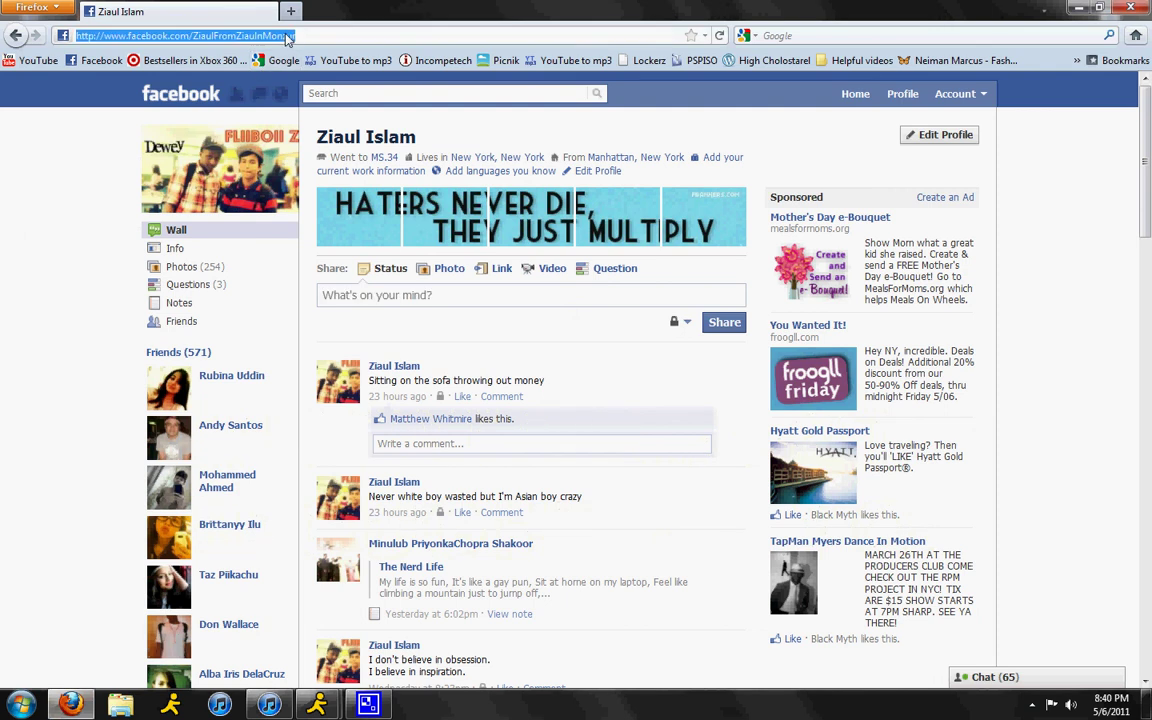
key("BackSpace")
type("youtube")
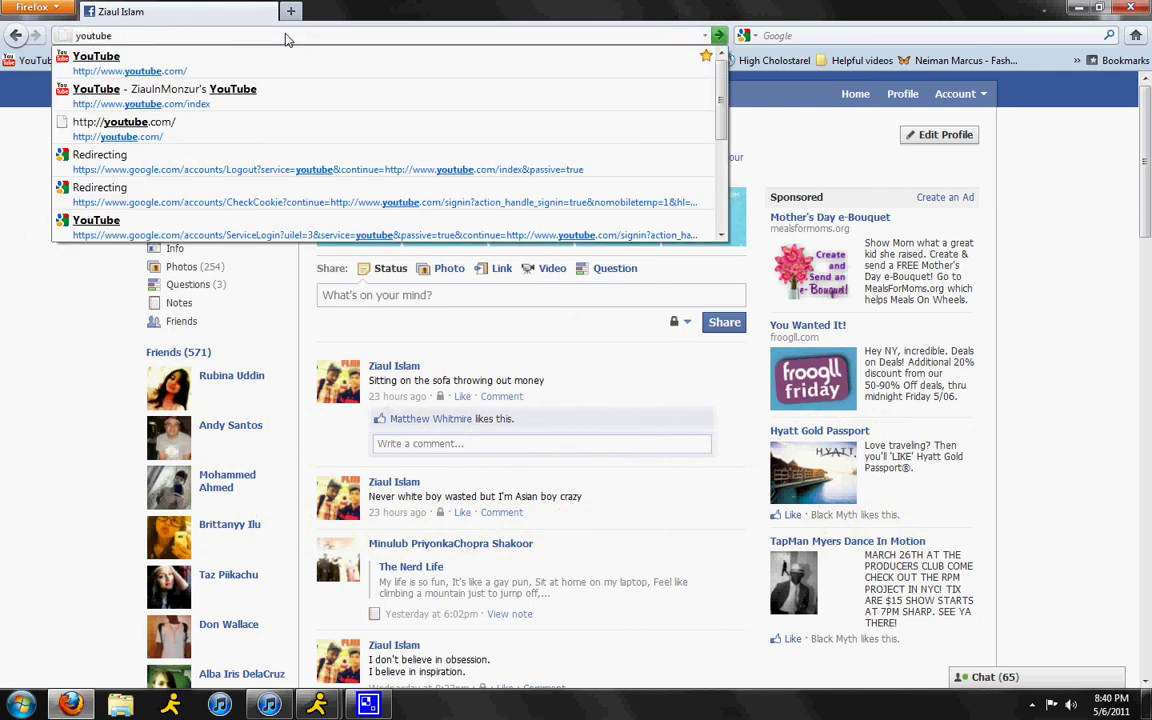
key("Down")
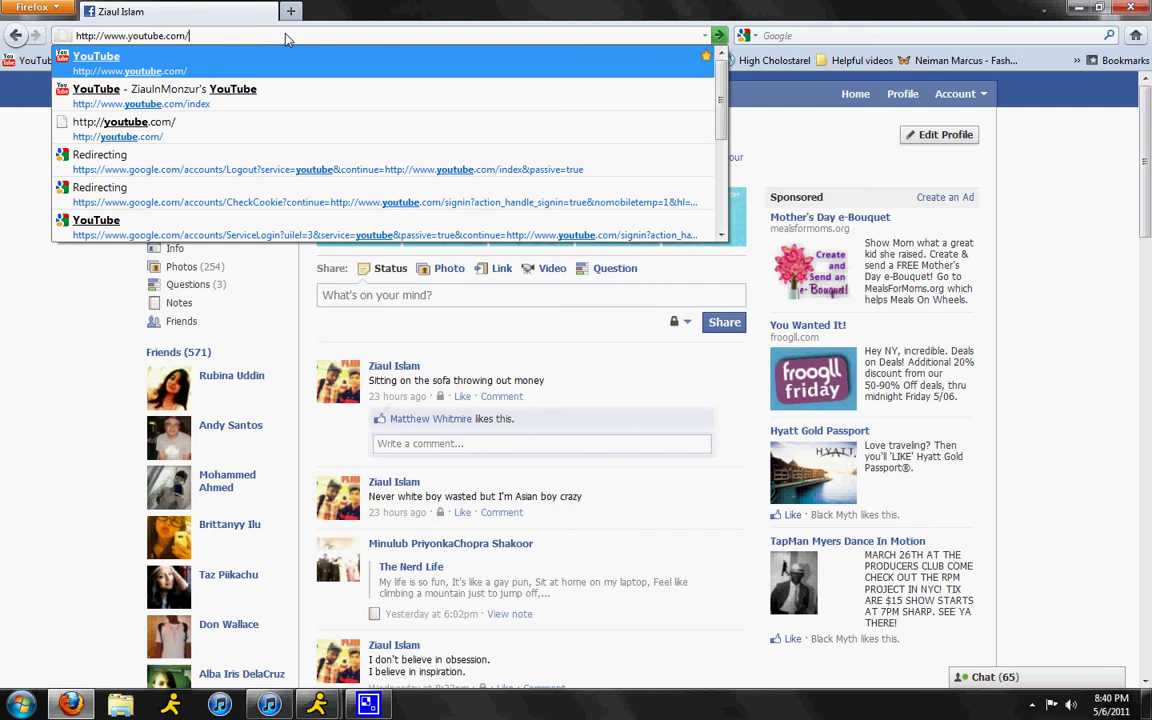
key("Return")
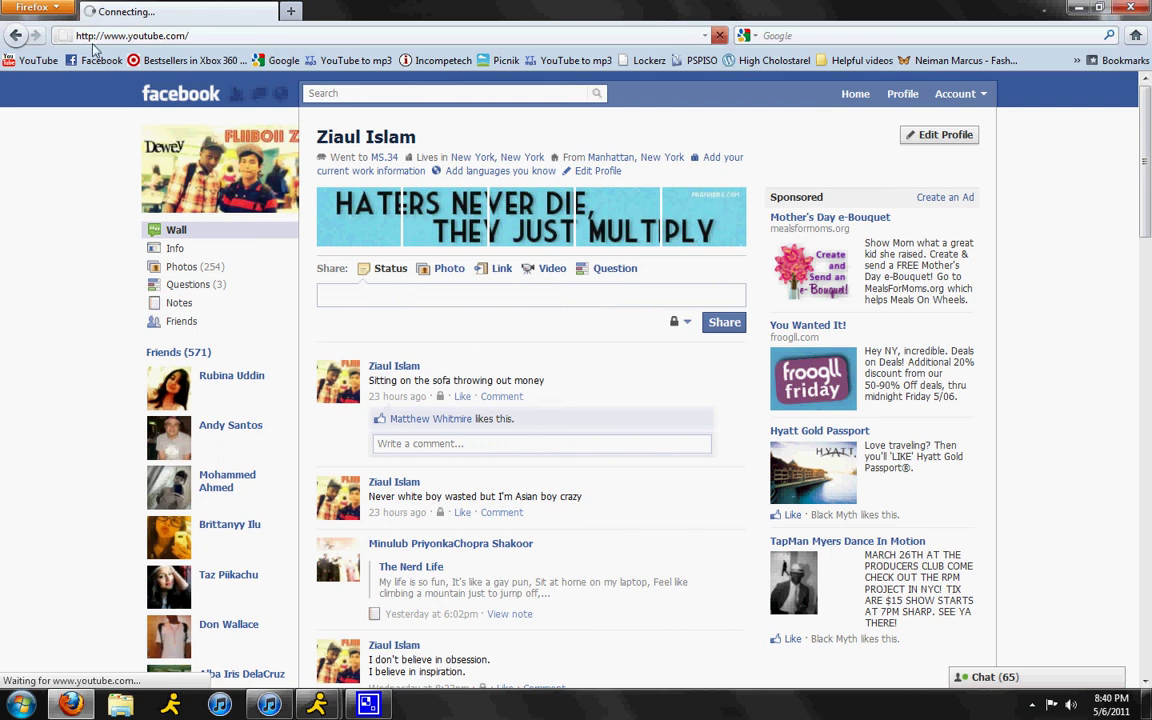